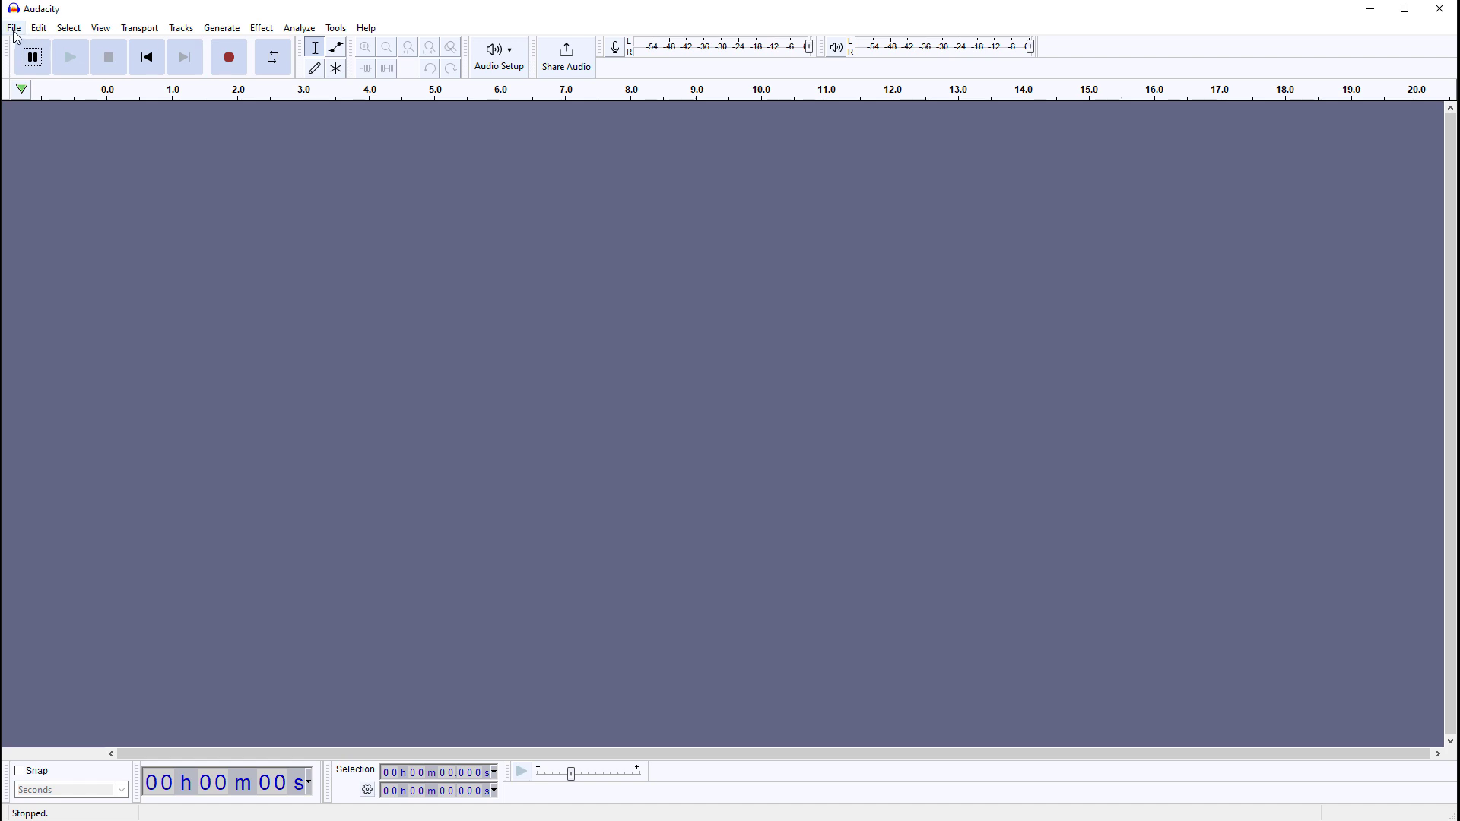
# - Import telephonering-6384.mp3 from the Temp folder into Audacity as an audio track
pyautogui.click(13, 28)
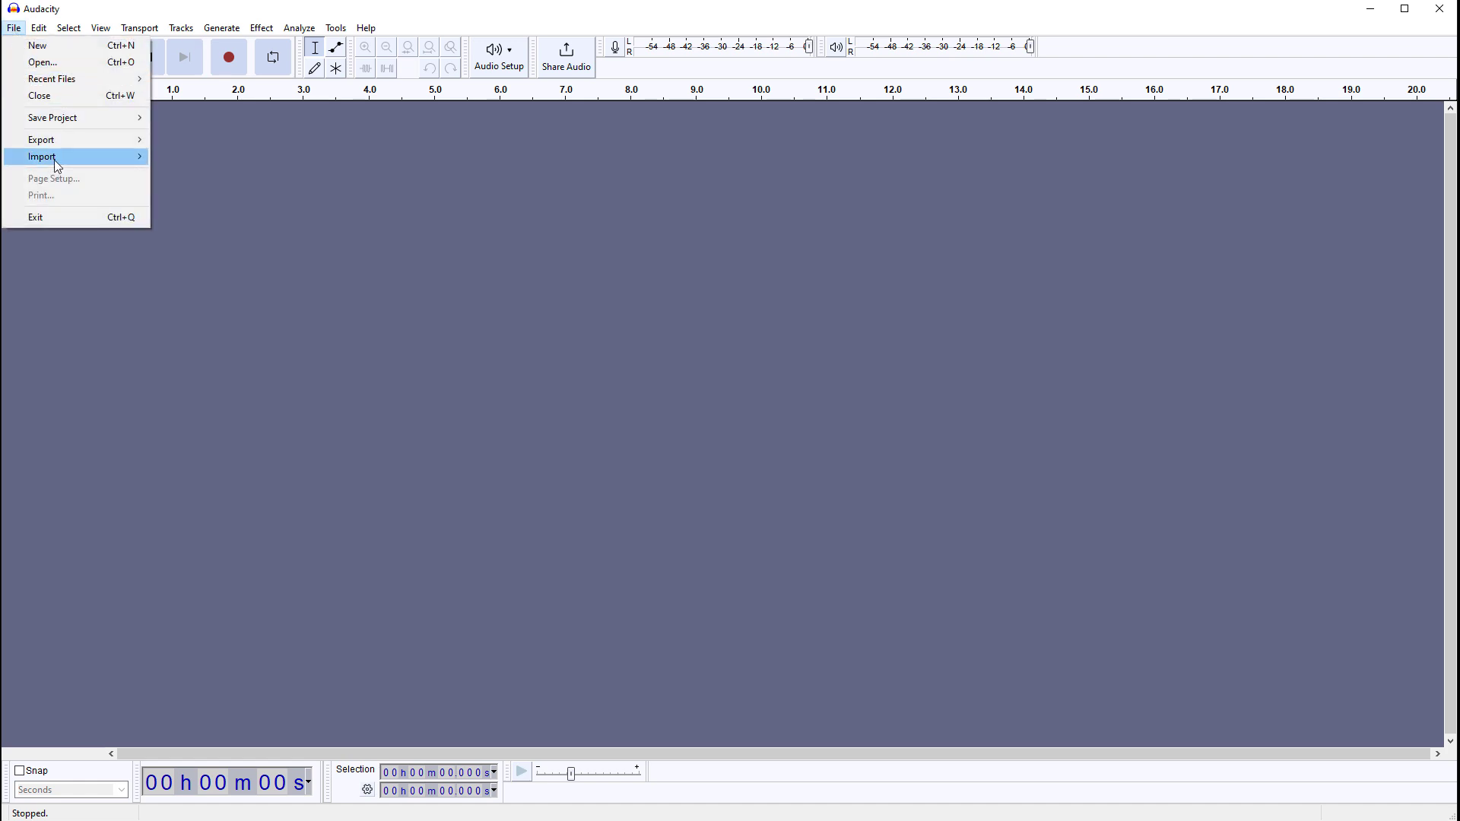
pyautogui.moveTo(53, 159)
pyautogui.click(207, 159)
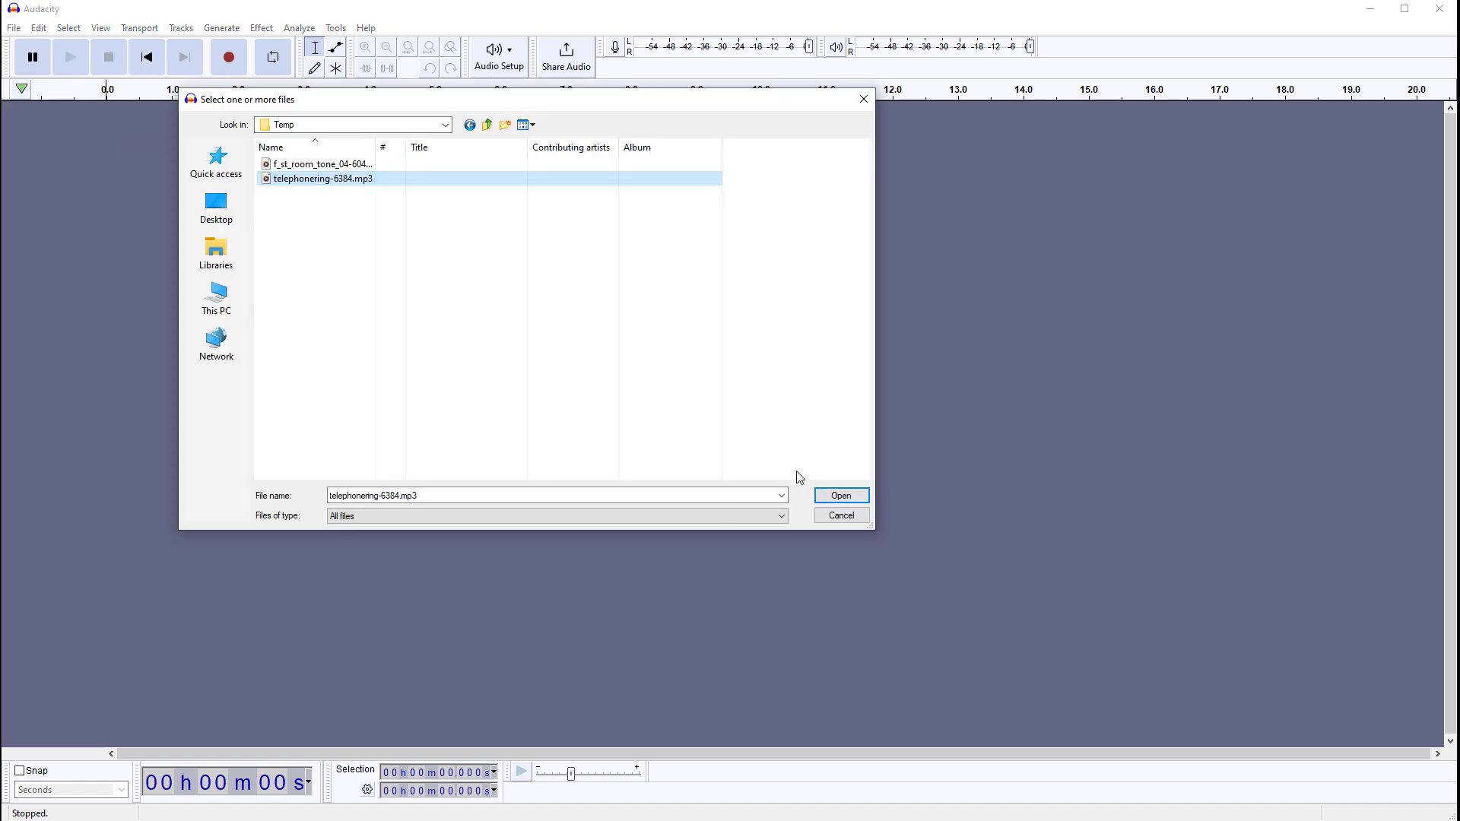
pyautogui.click(841, 495)
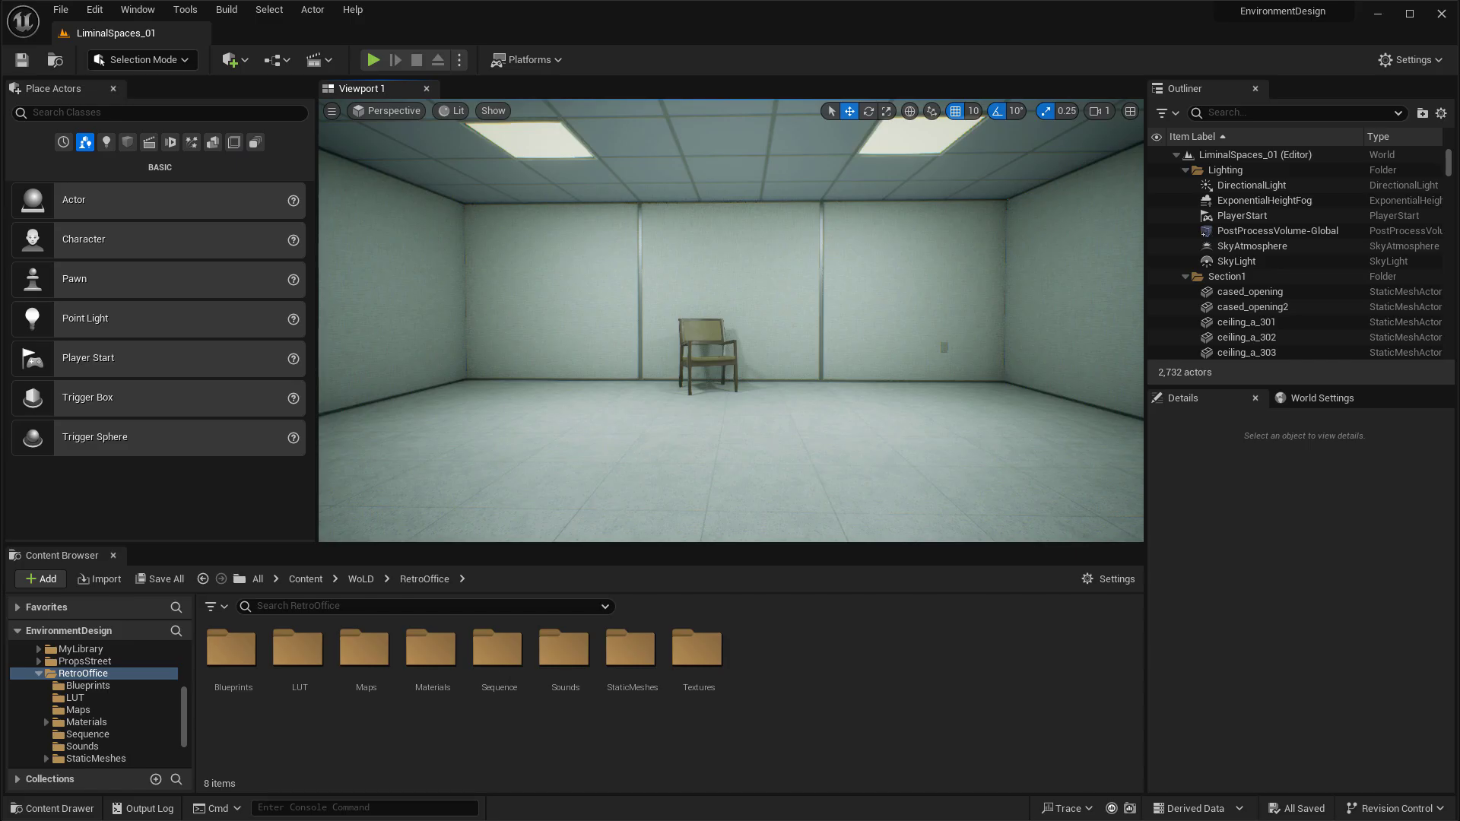
# - Drag the telephoner_ring sound file into the RetroOffice content folder
pyautogui.moveTo(803, 695); pyautogui.dragTo(802, 696)
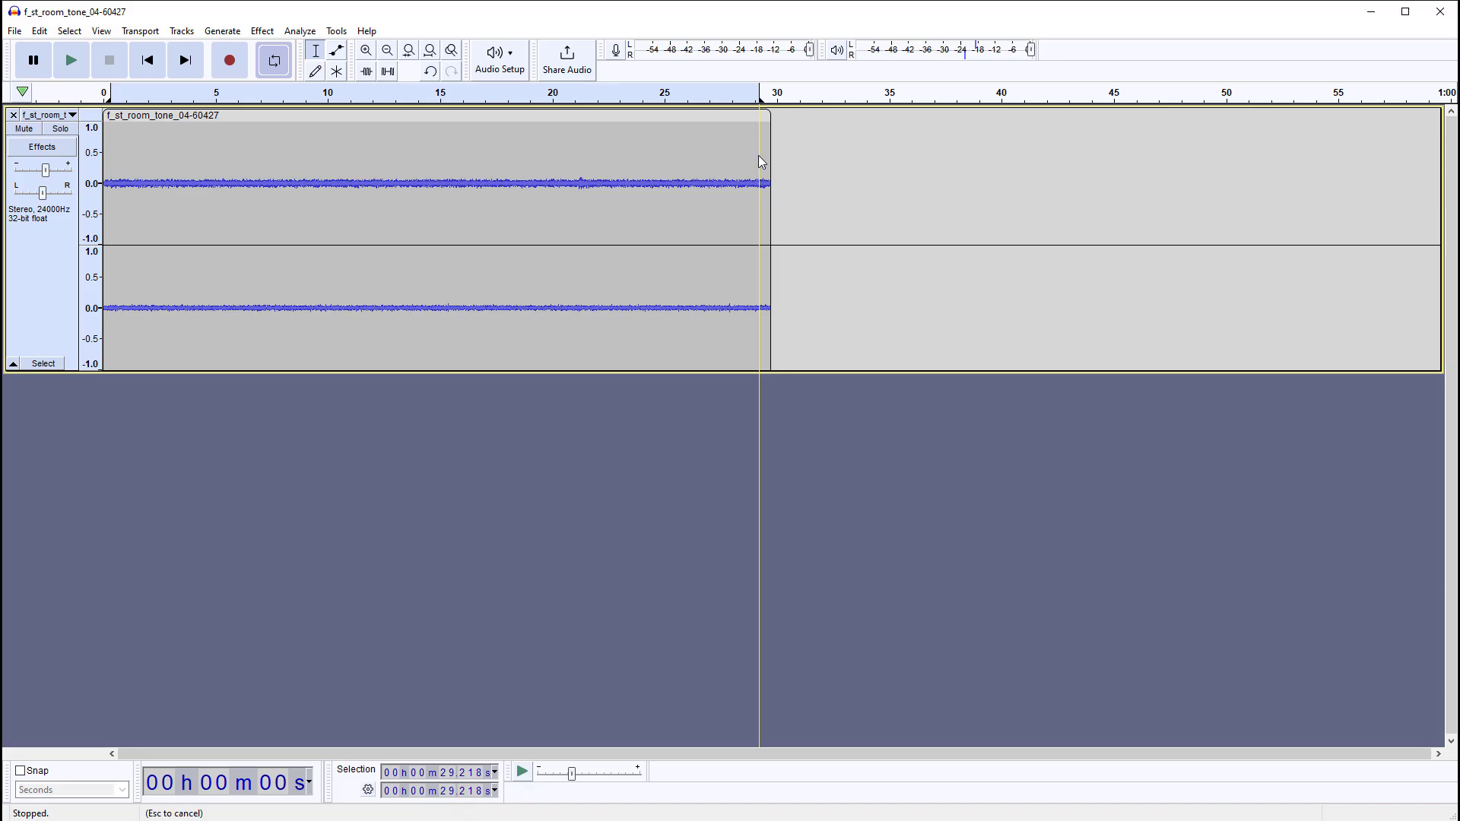
# - Split the room tone clip at about 29.2 seconds and select the whole clip
pyautogui.rightClick(759, 157)
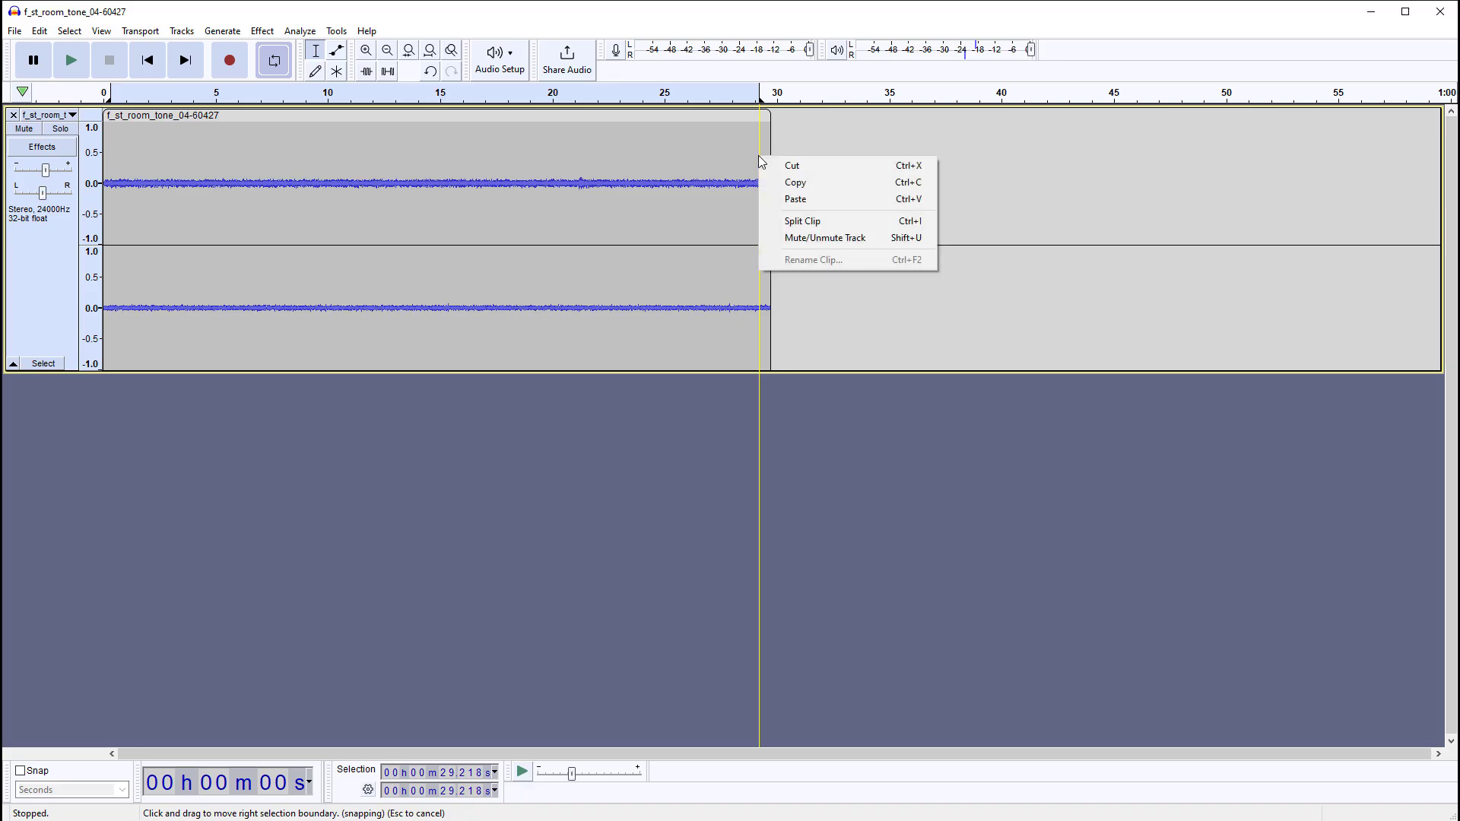
pyautogui.click(820, 221)
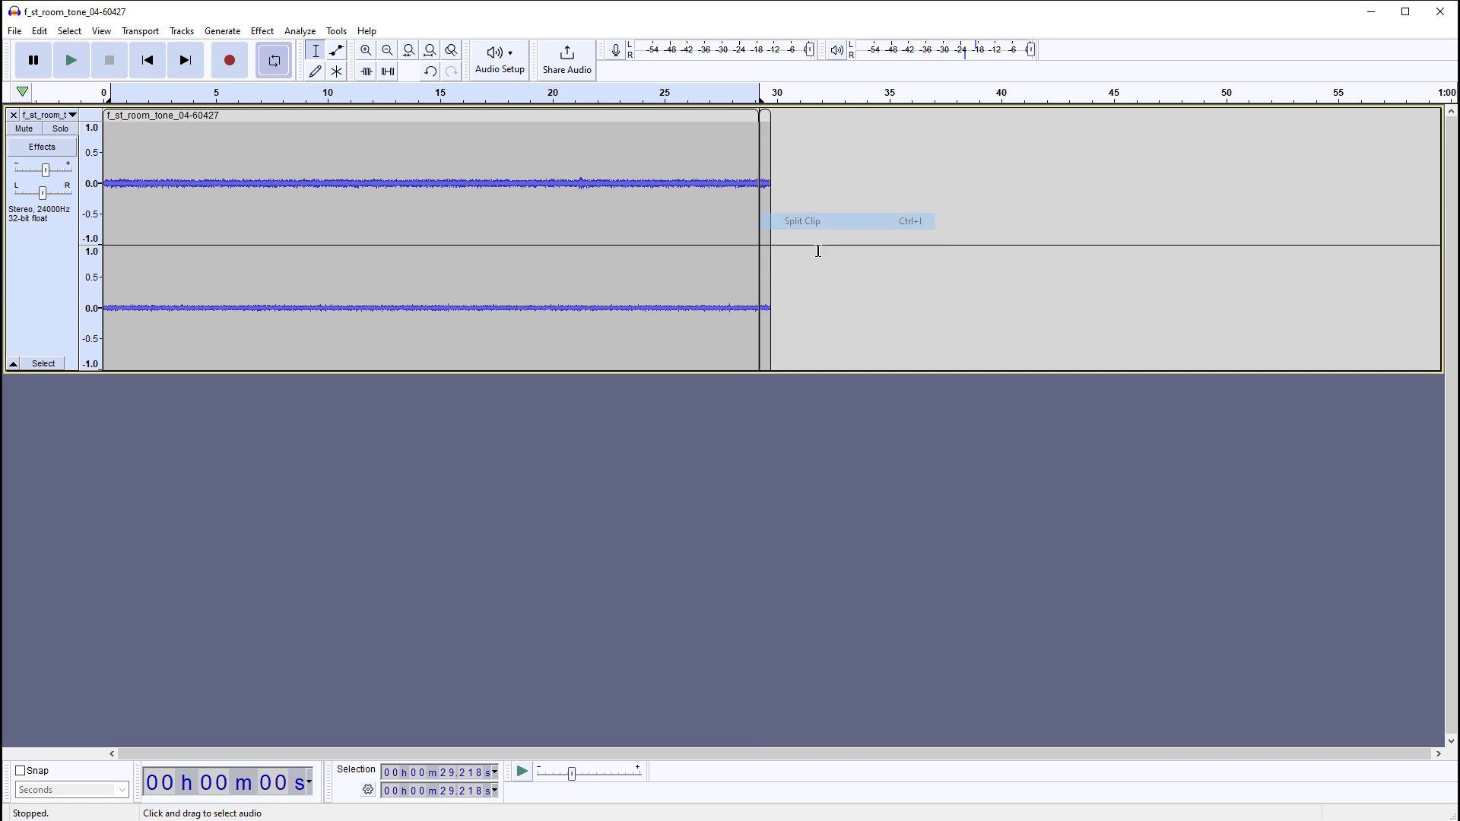
pyautogui.rightClick(112, 153)
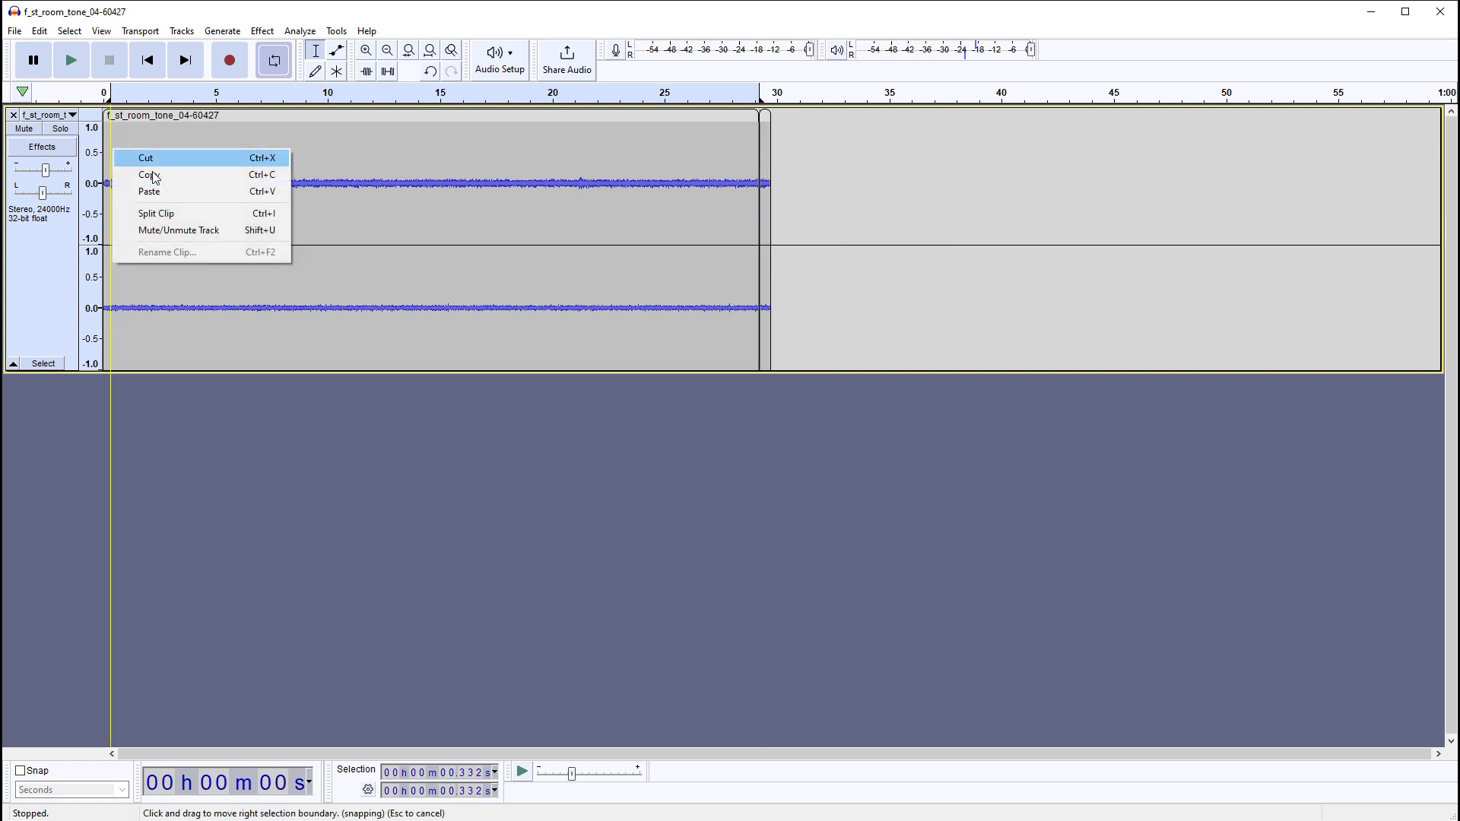
pyautogui.click(173, 216)
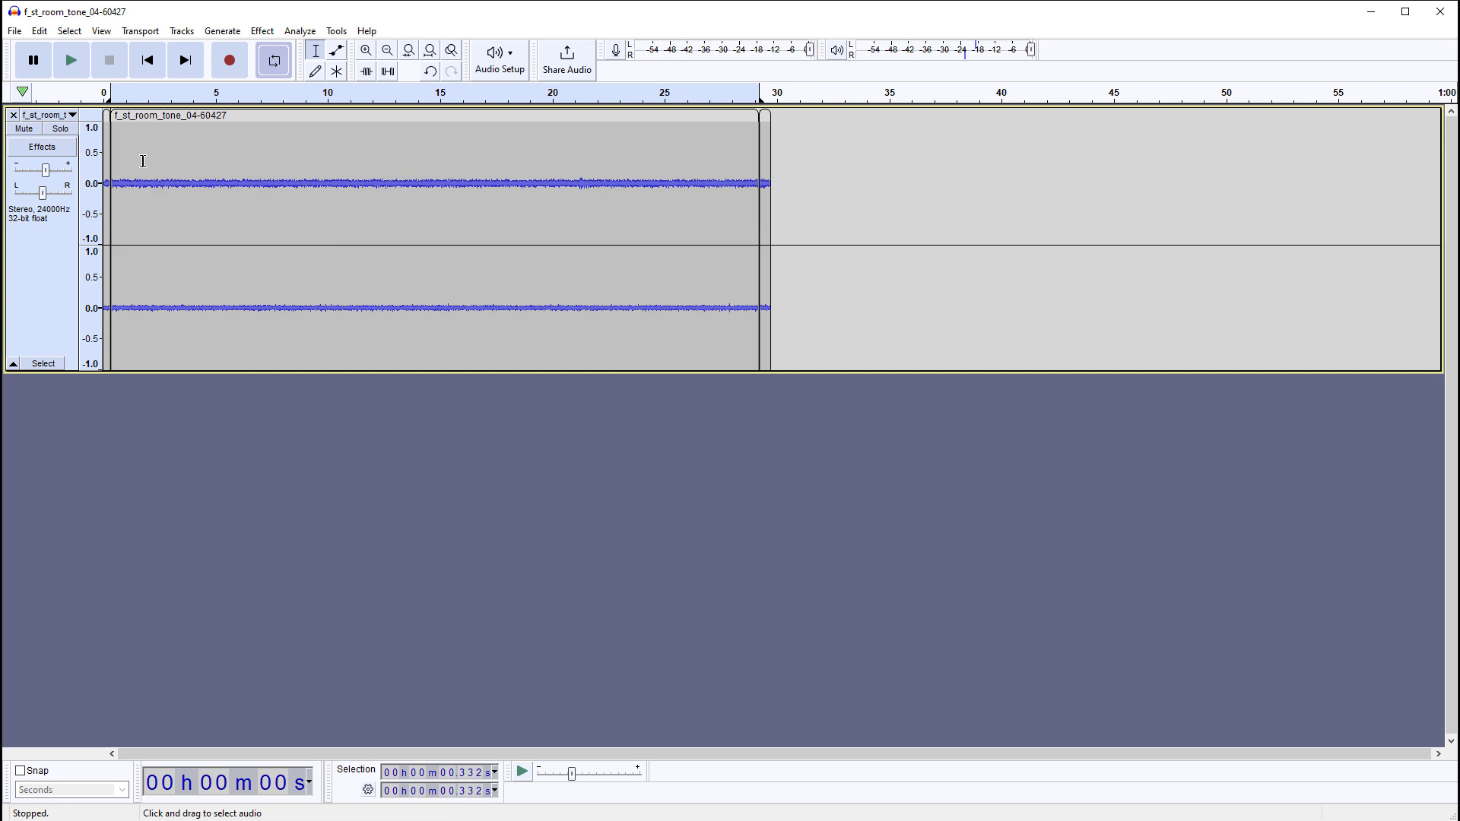
pyautogui.doubleClick(144, 161)
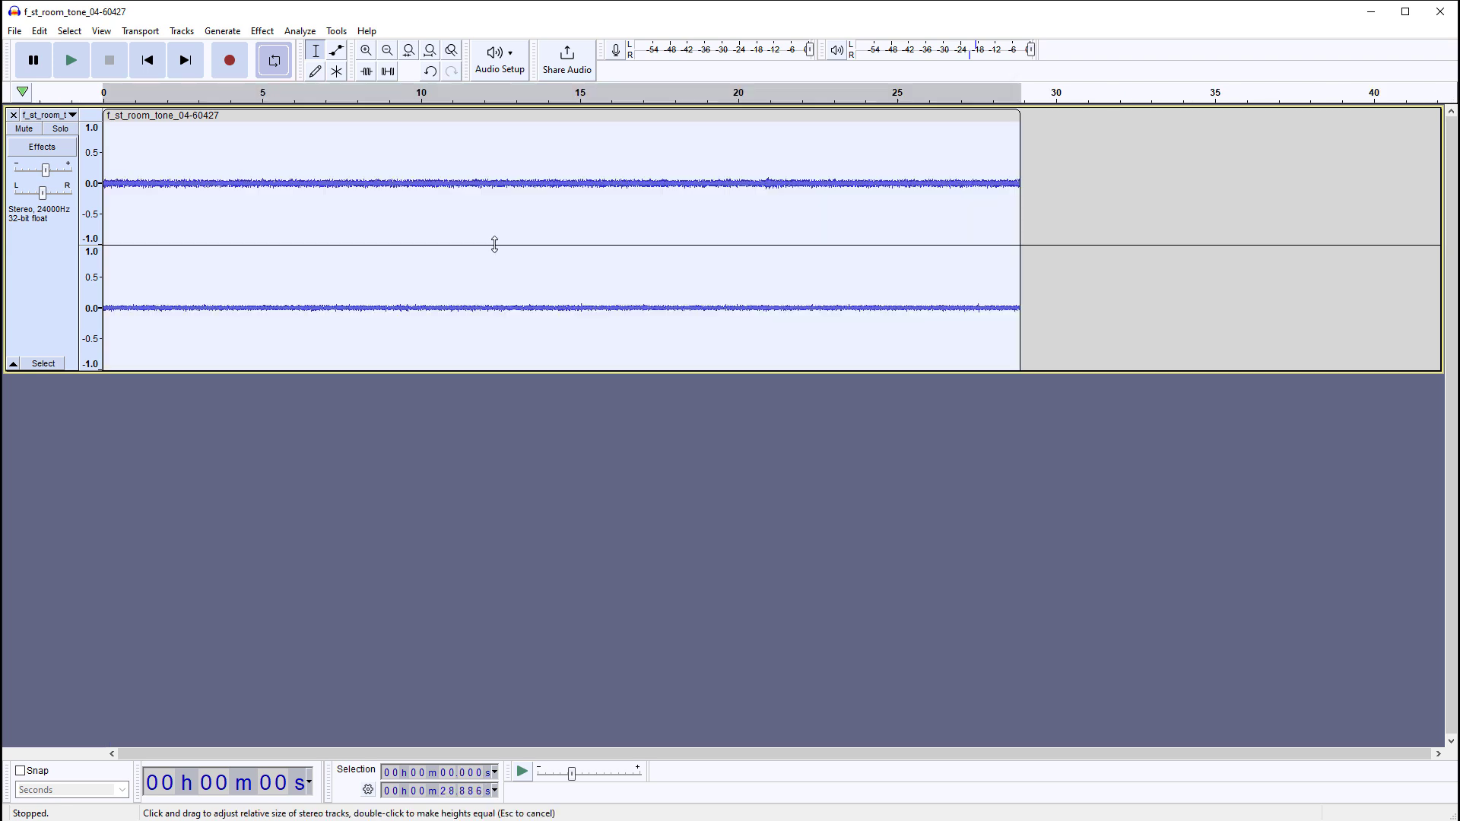
# - Export the audio as WAV and start deleting the 'f_st_' prefix from the file name
pyautogui.click(15, 31)
pyautogui.moveTo(62, 145)
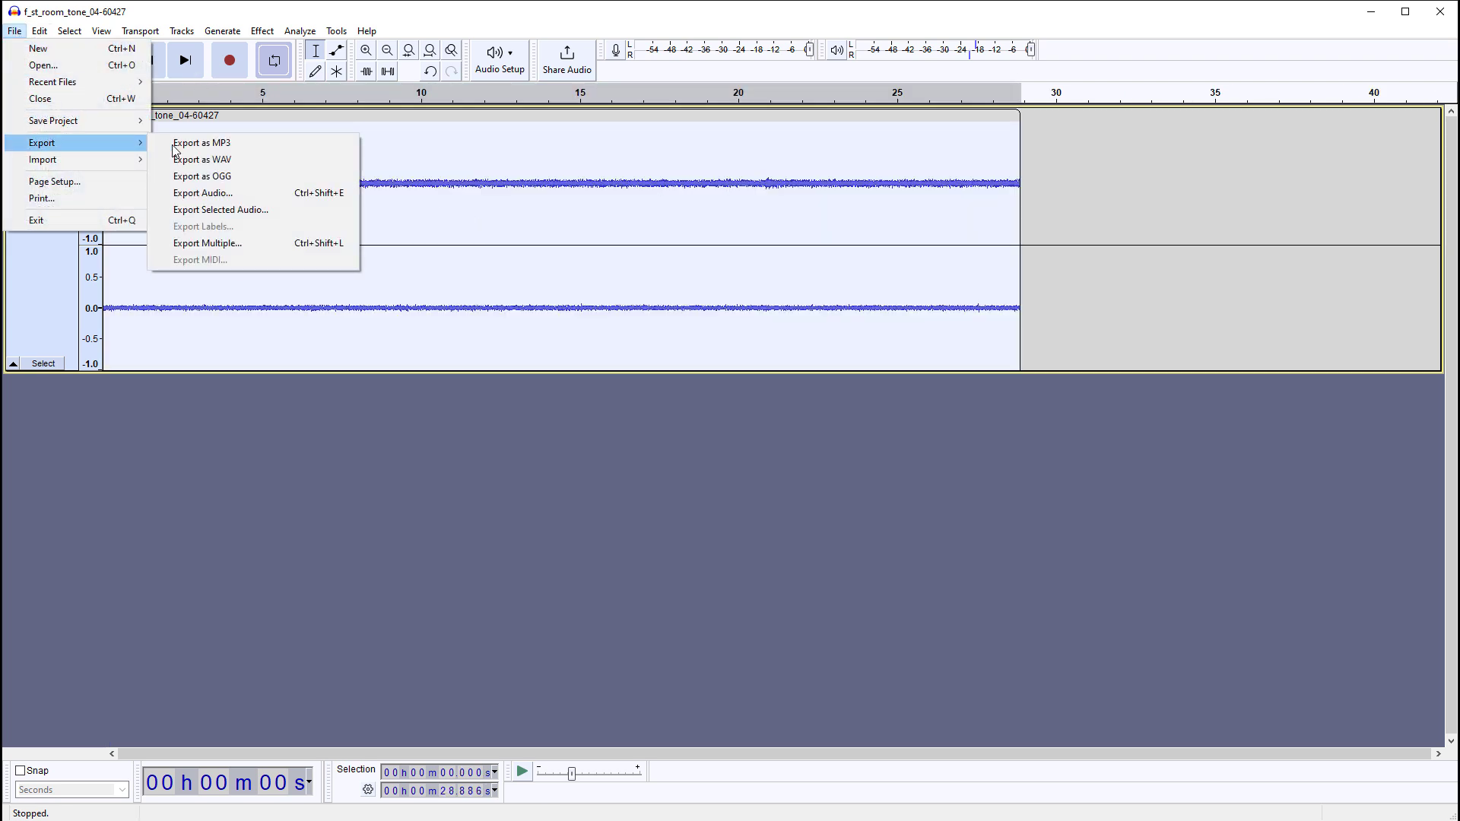
pyautogui.click(231, 159)
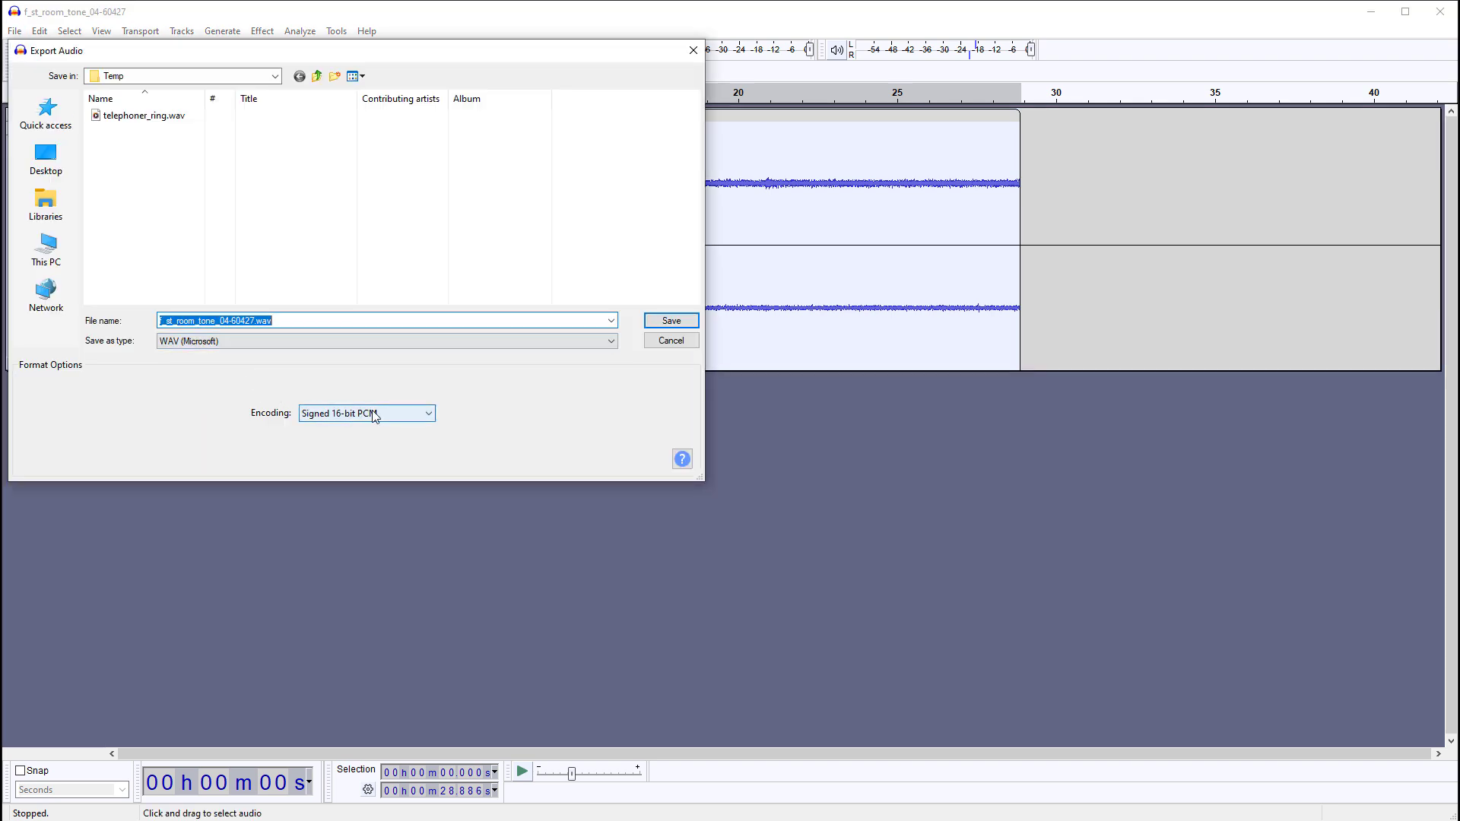
pyautogui.click(170, 320)
pyautogui.click(177, 320)
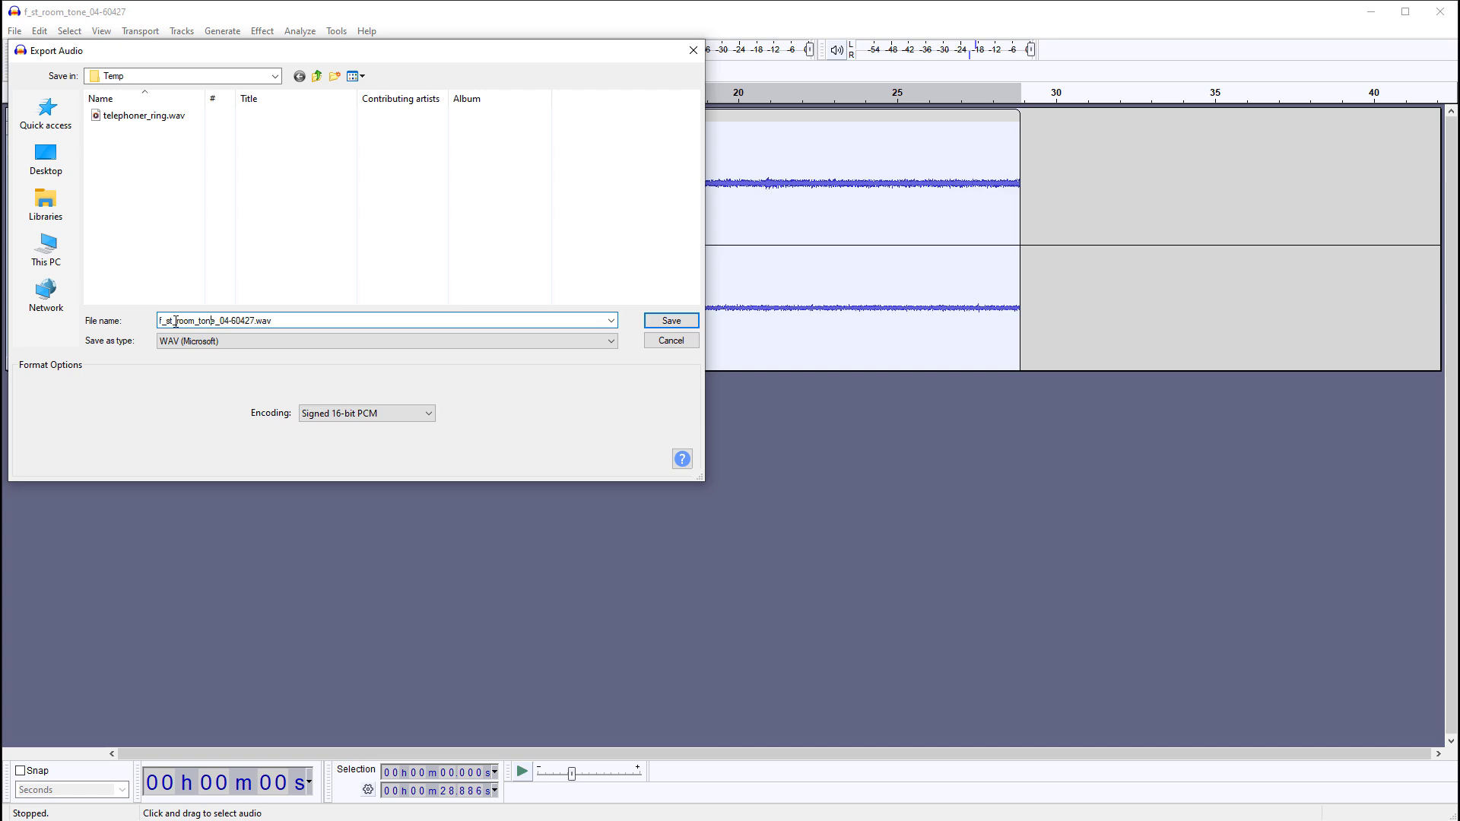
pyautogui.hotkey('shift', 'Home')
# - Finish removing the 'f_st_' prefix, then view the Pixabay and Freesound tabs in Chrome
pyautogui.press('BackSpace')
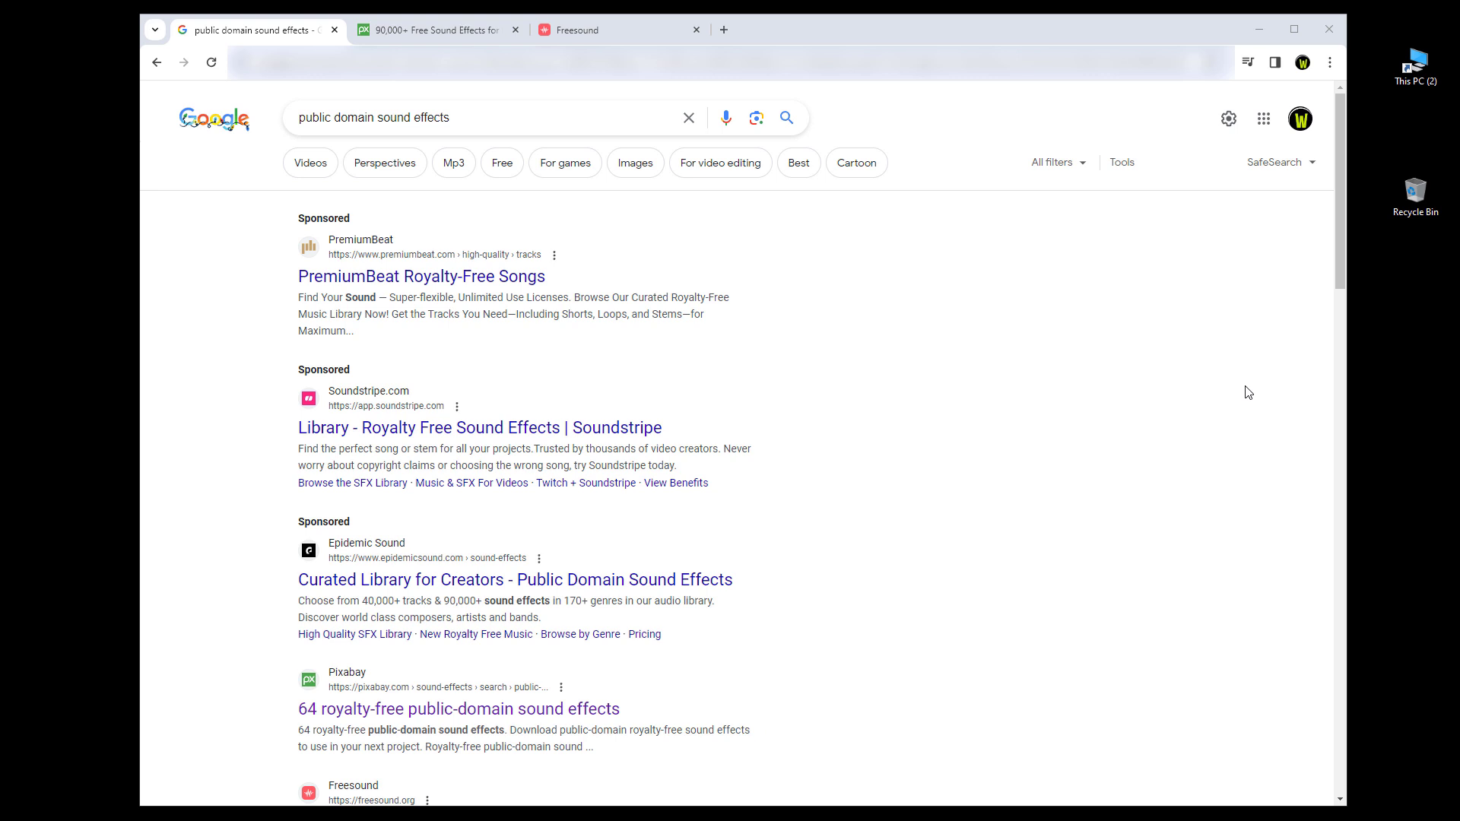
pyautogui.hotkey('ctrl', 'Tab')
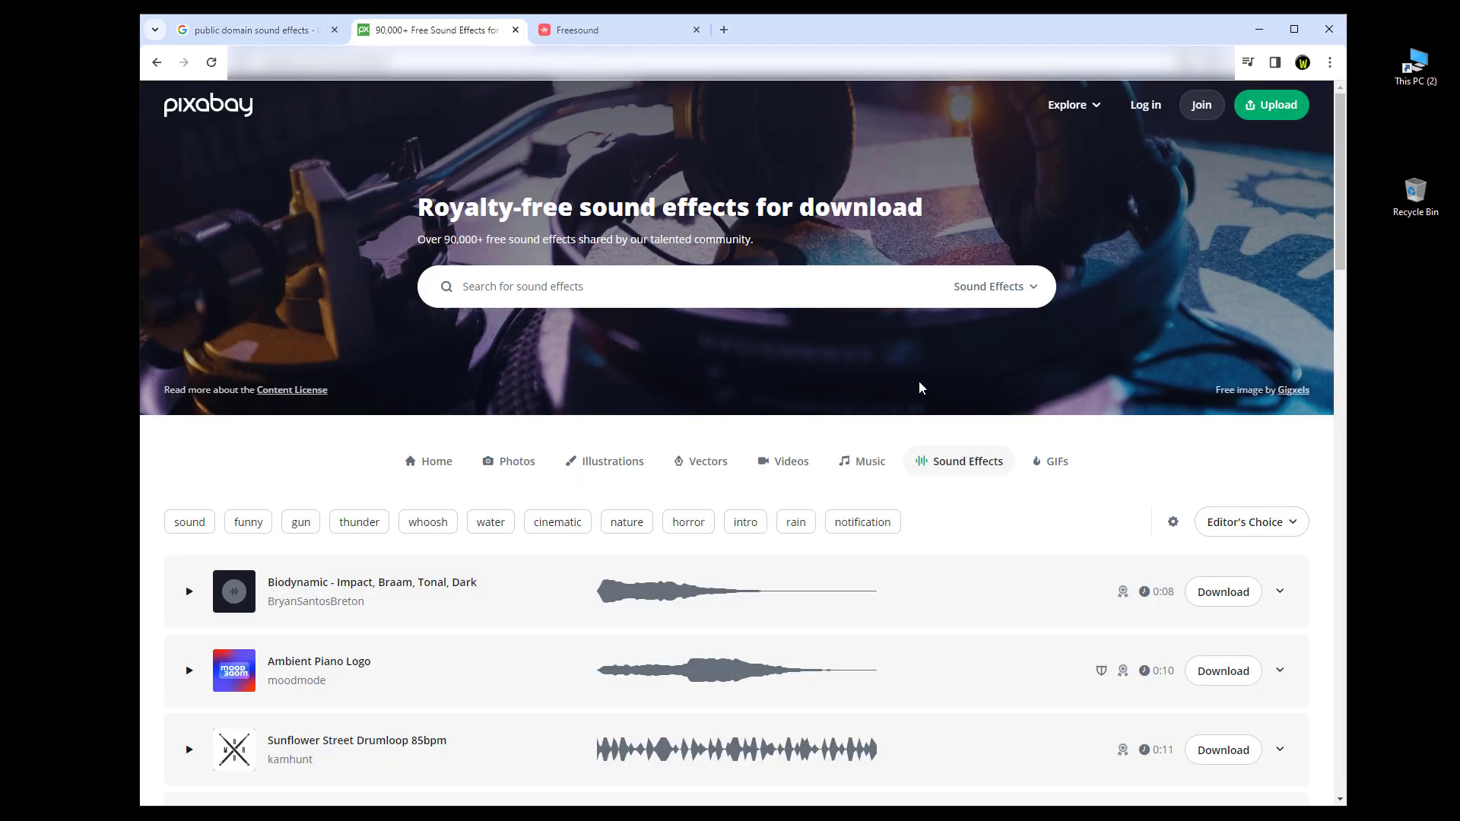
pyautogui.hotkey('ctrl', 'Tab')
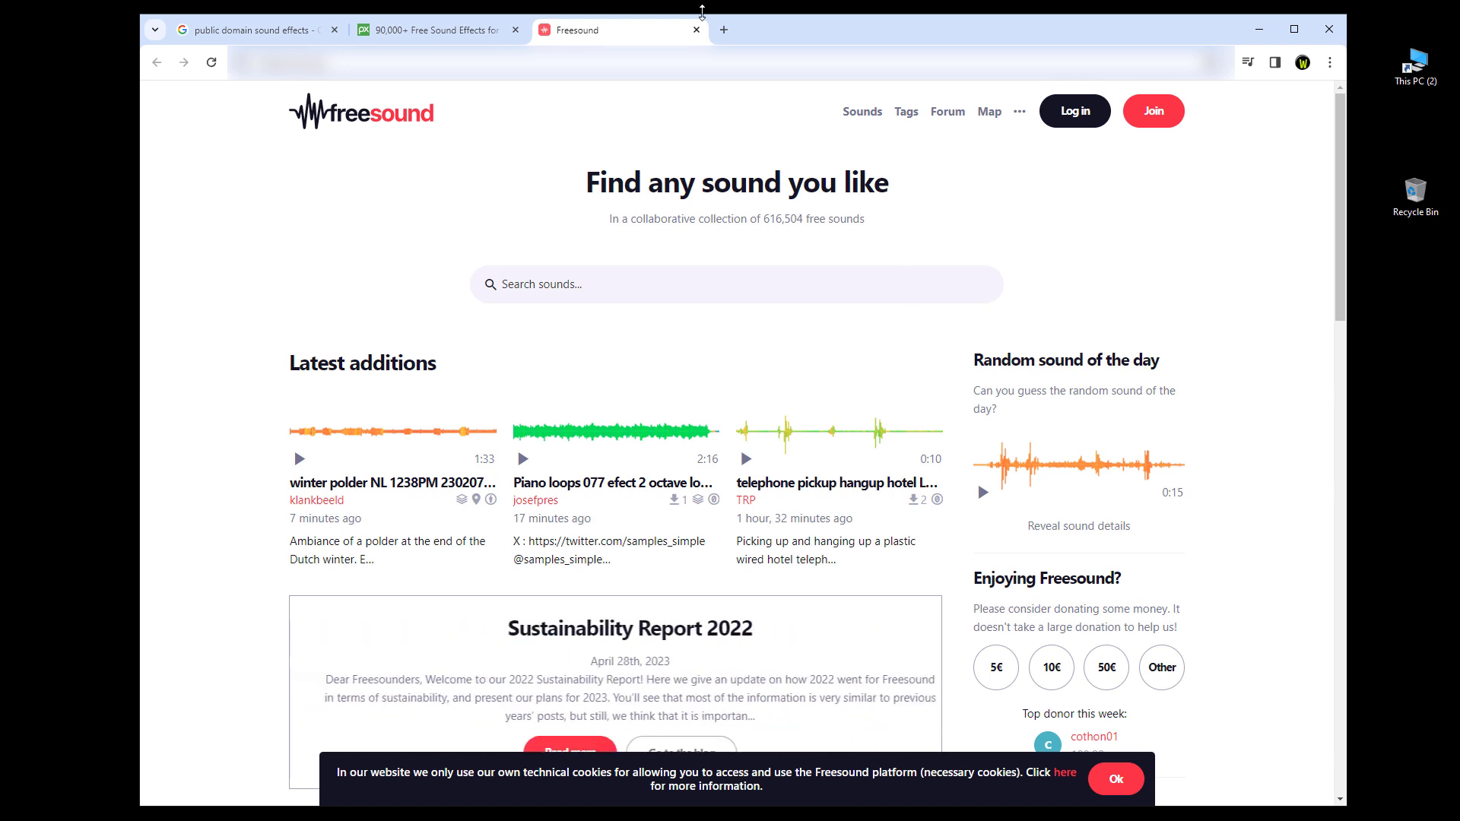
# - Return to the Pixabay sound effects tab
pyautogui.hotkey('ctrl', 'shift', 'Tab')
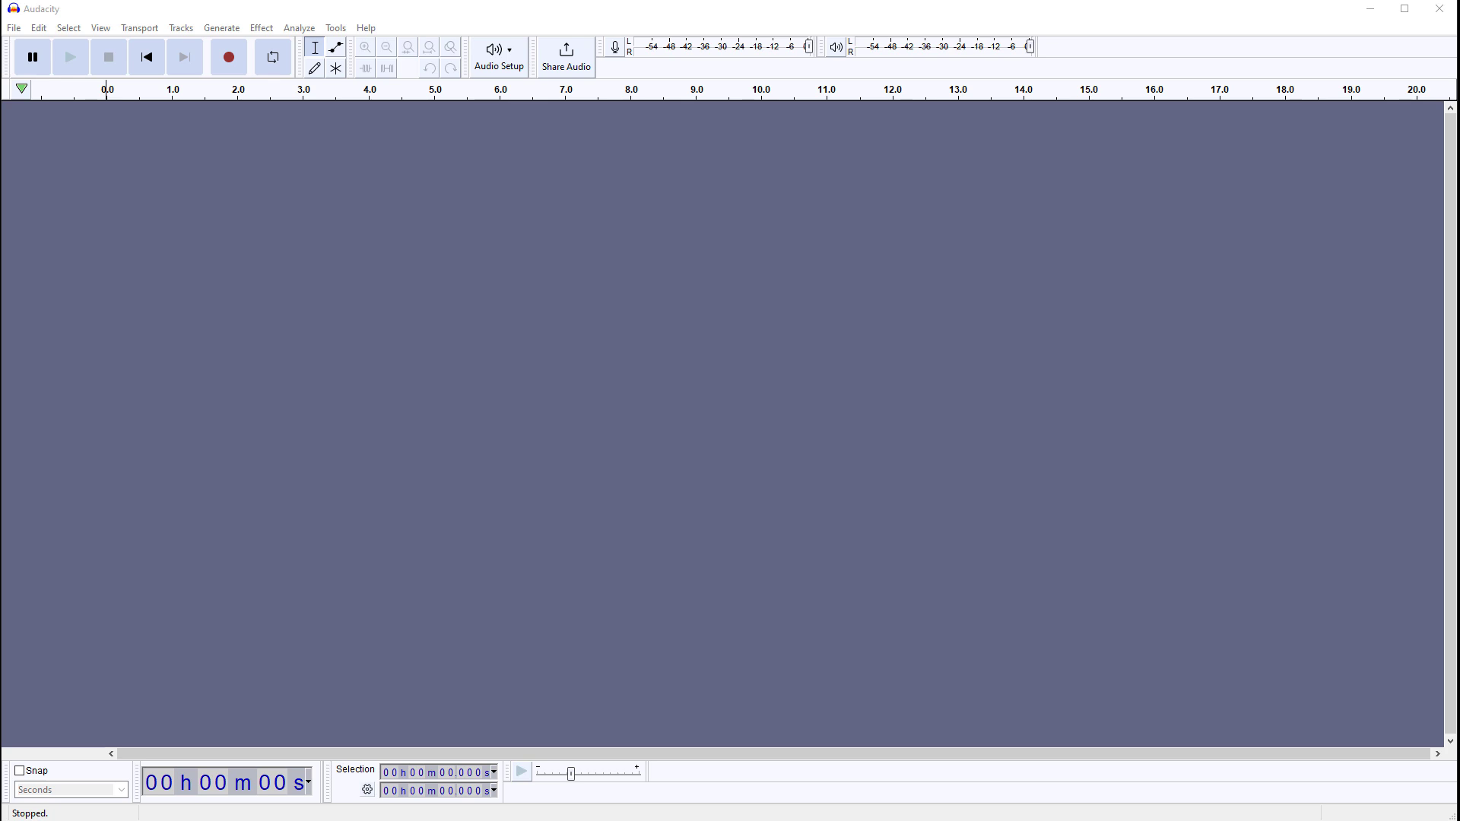
# - Bring the Downloads Temp folder into view and select telephonering-6384.mp3
pyautogui.moveTo(1459, 169); pyautogui.dragTo(780, 173)
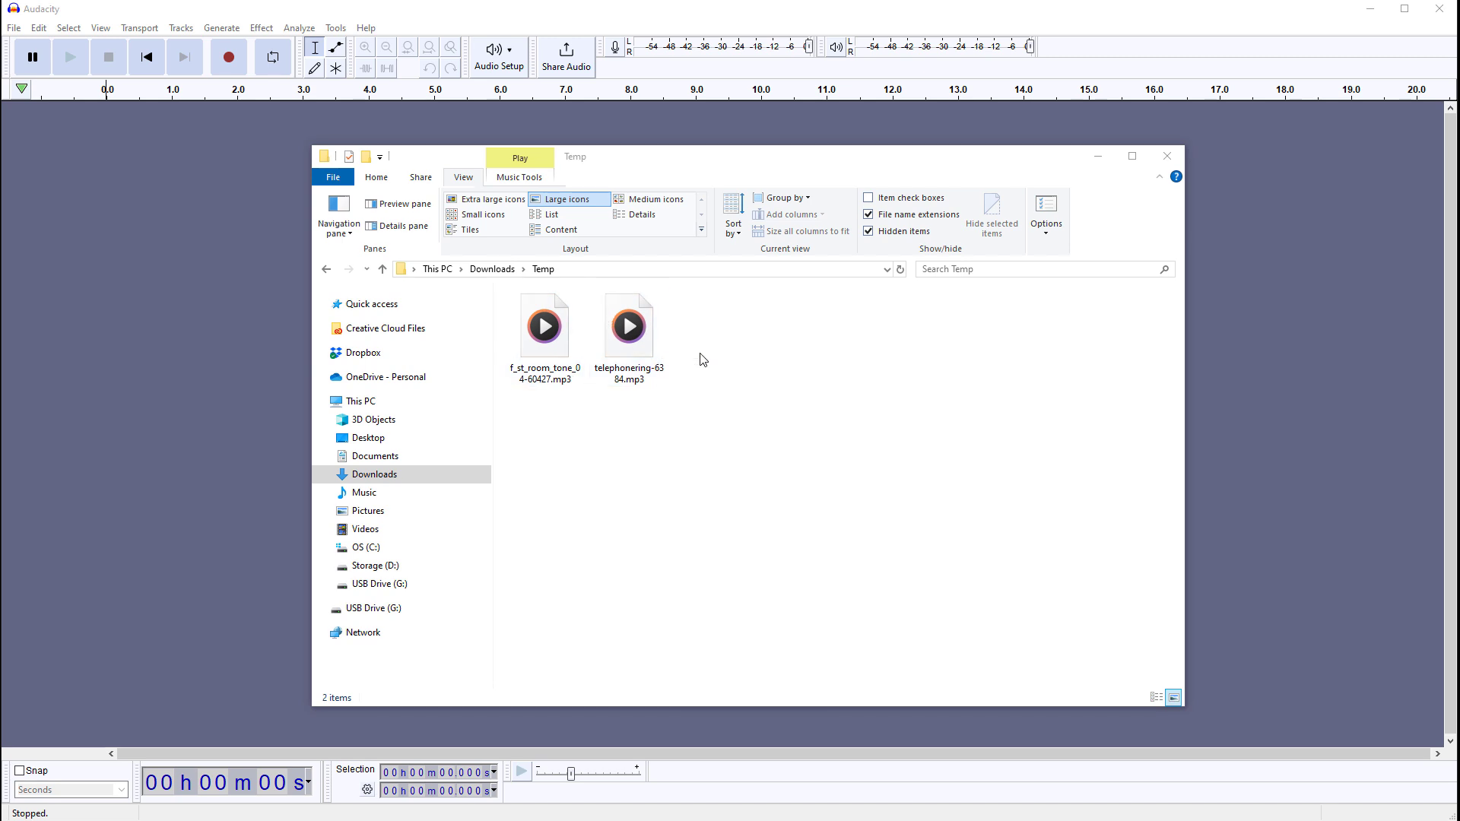
pyautogui.click(628, 335)
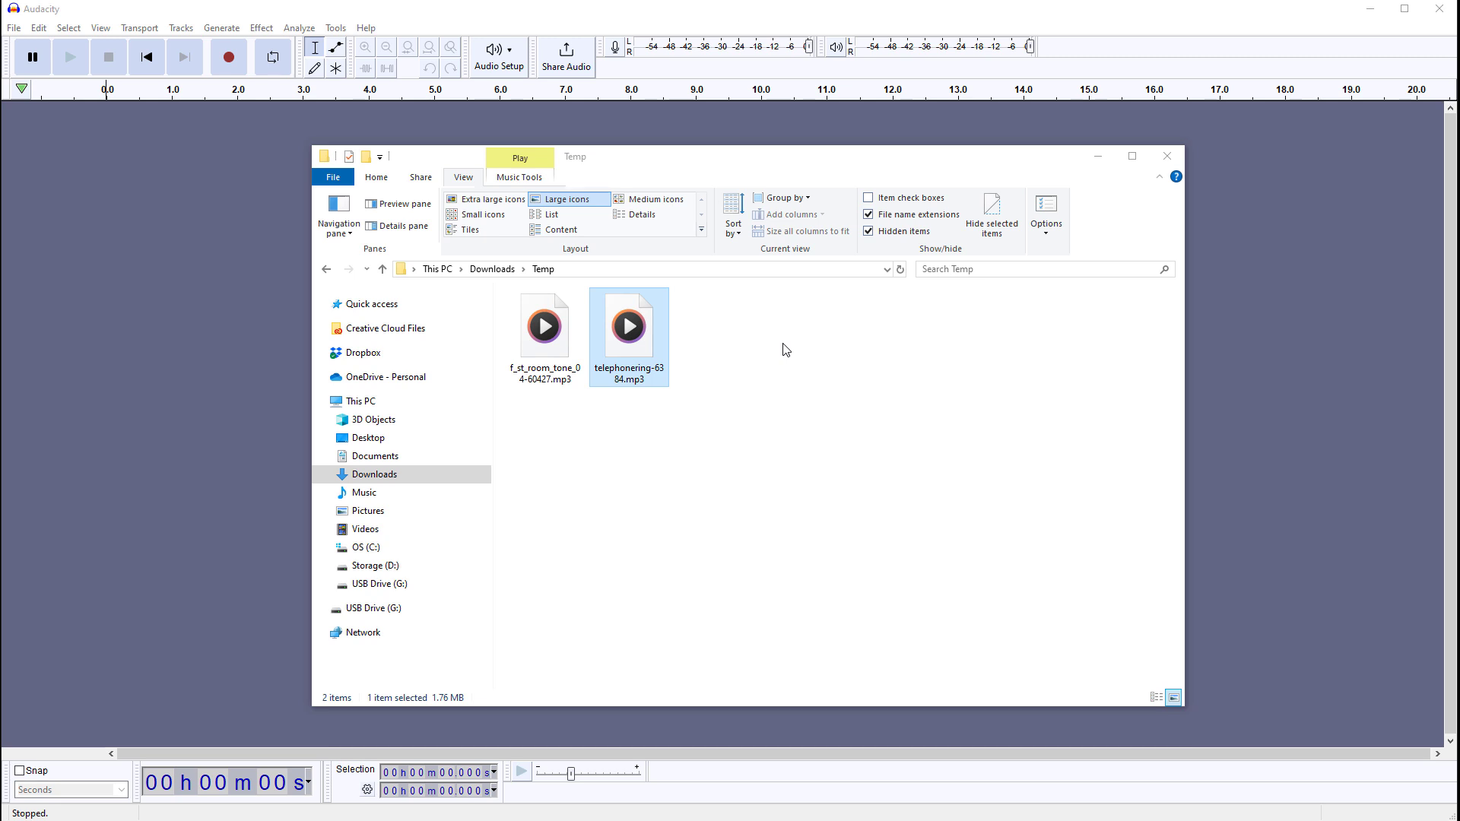
# - Preview telephonering-6384.mp3 in Media Player, close it, and select the room tone MP3
pyautogui.doubleClick(634, 329)
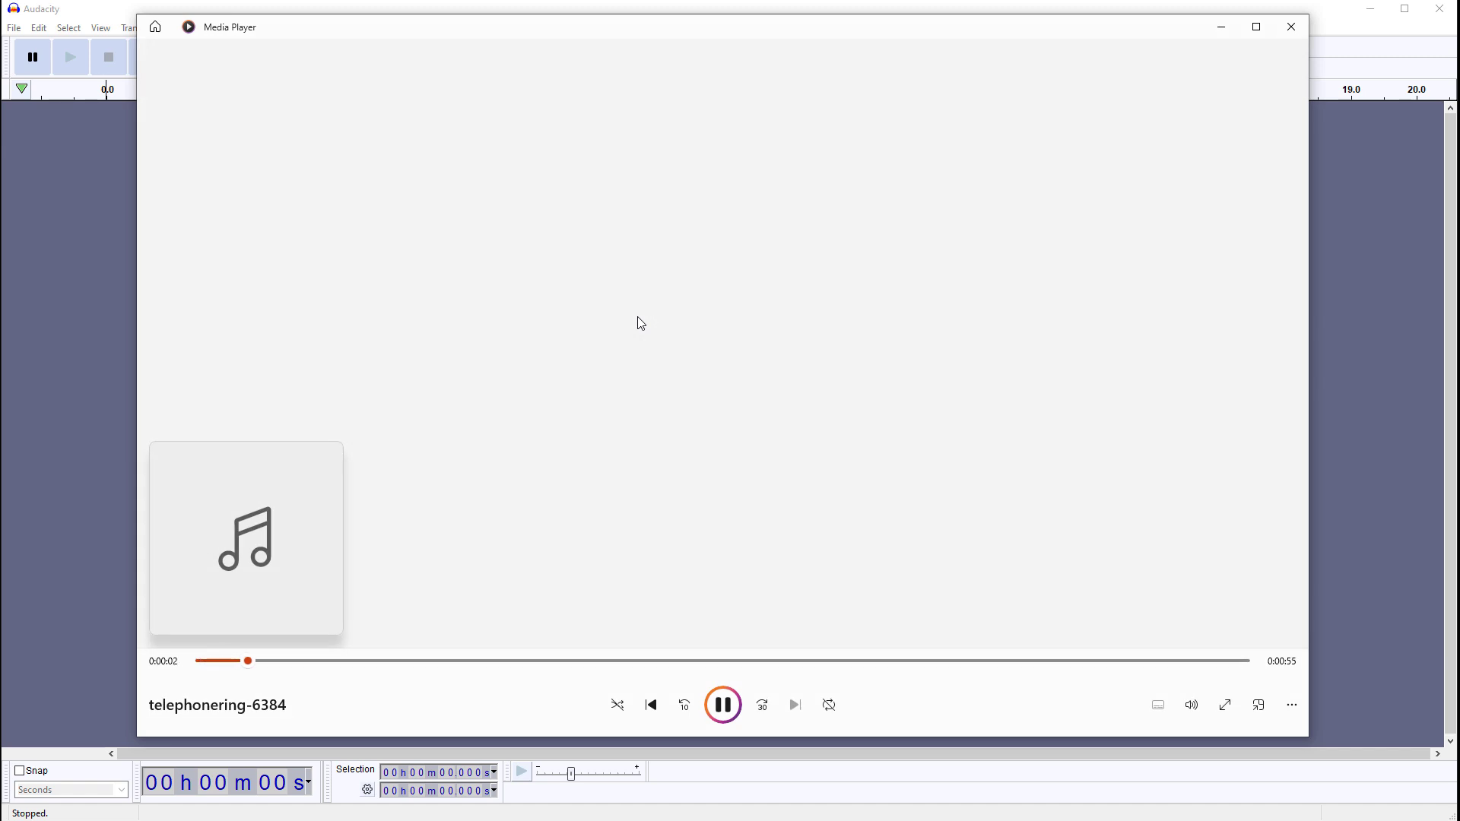
pyautogui.press('space')
pyautogui.click(1291, 27)
pyautogui.click(544, 331)
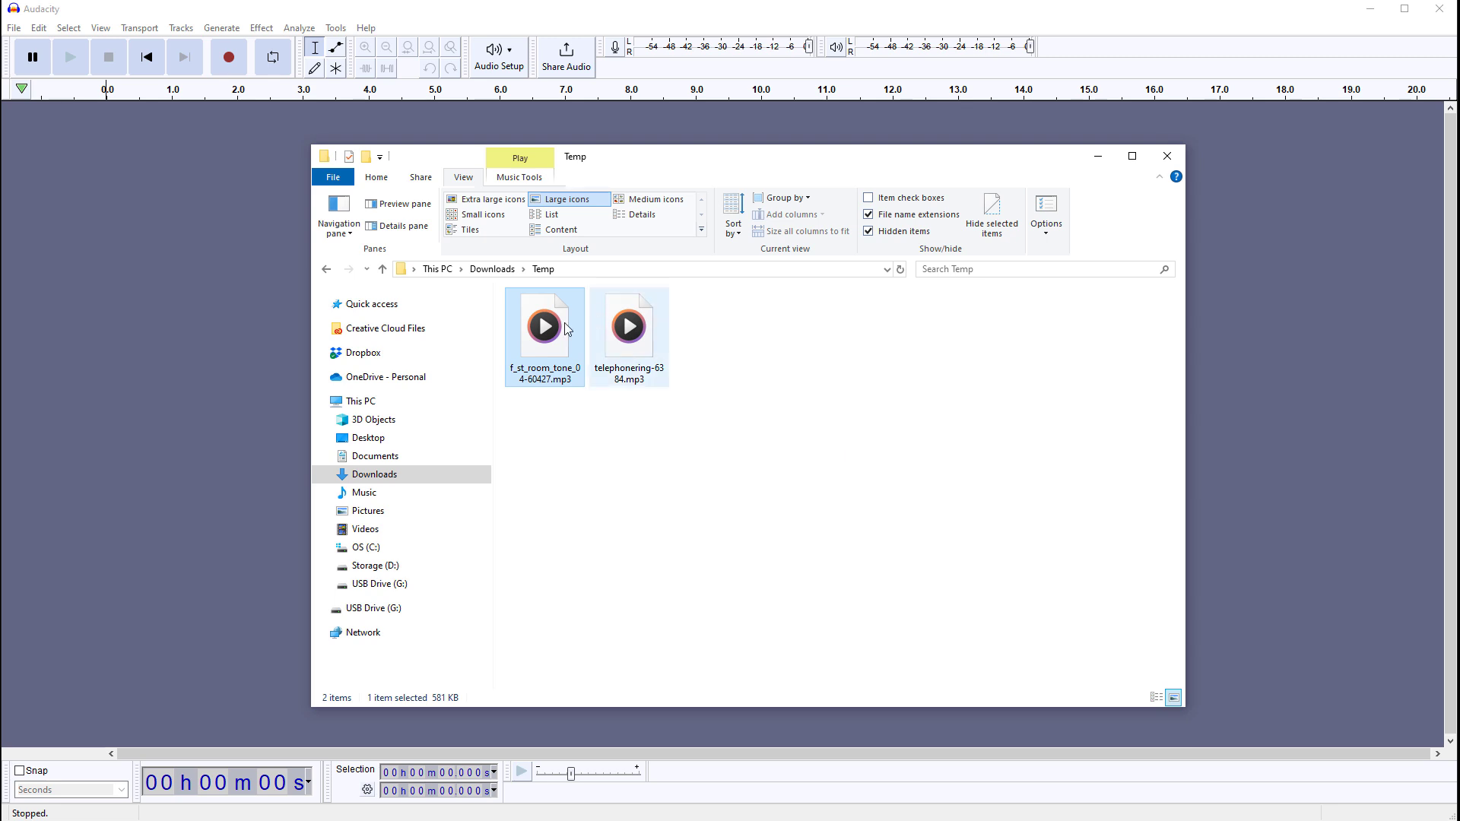
# - Play f_st_room_tone_04-60427.mp3 for about 5 seconds, then close Media Player
pyautogui.doubleClick(549, 348)
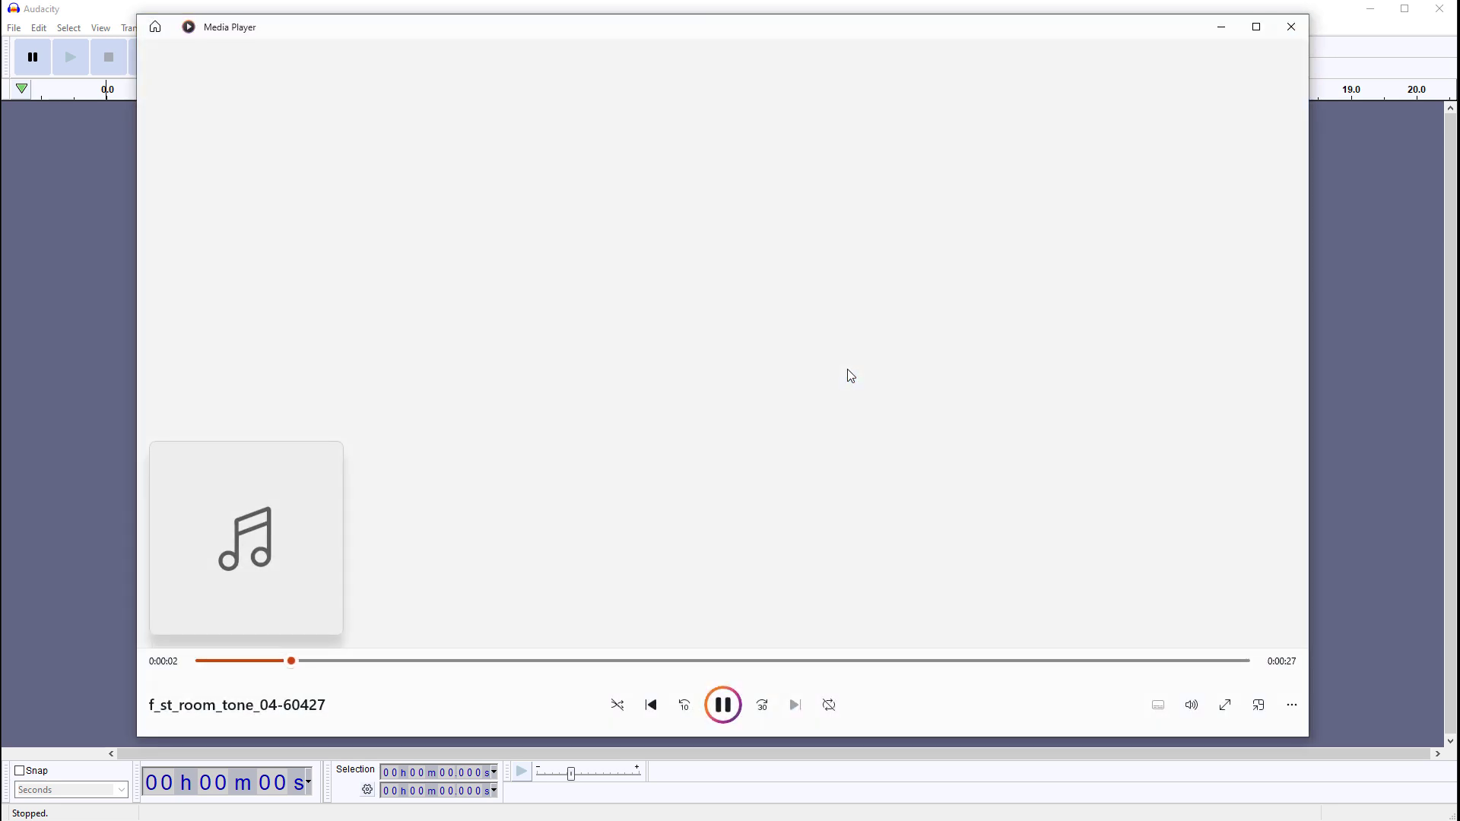
pyautogui.press('space')
pyautogui.hotkey('alt', 'F4')
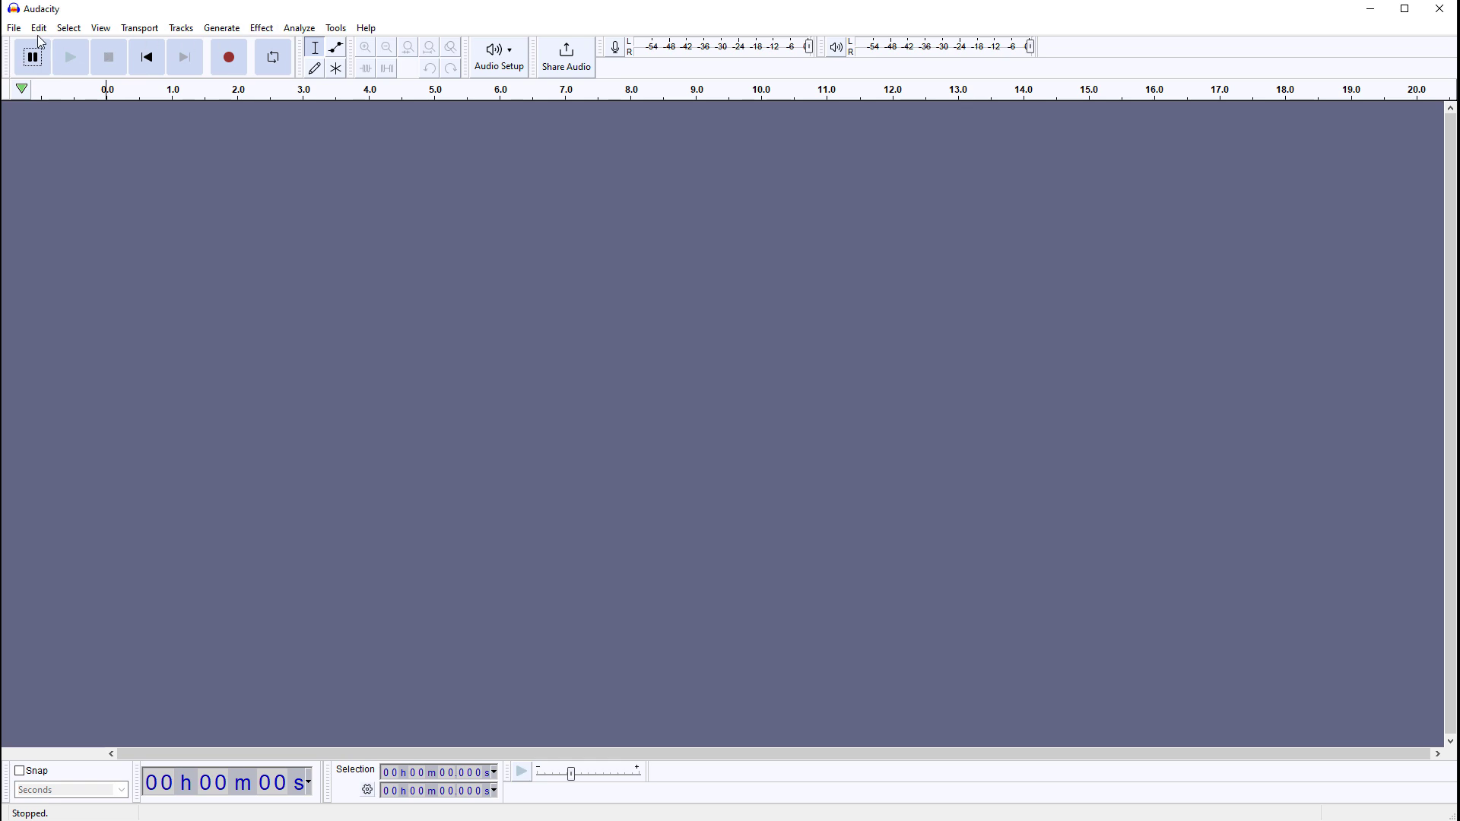
# - Import telephonering-6384.mp3 into Audacity as a mono 44100 Hz track
pyautogui.click(12, 34)
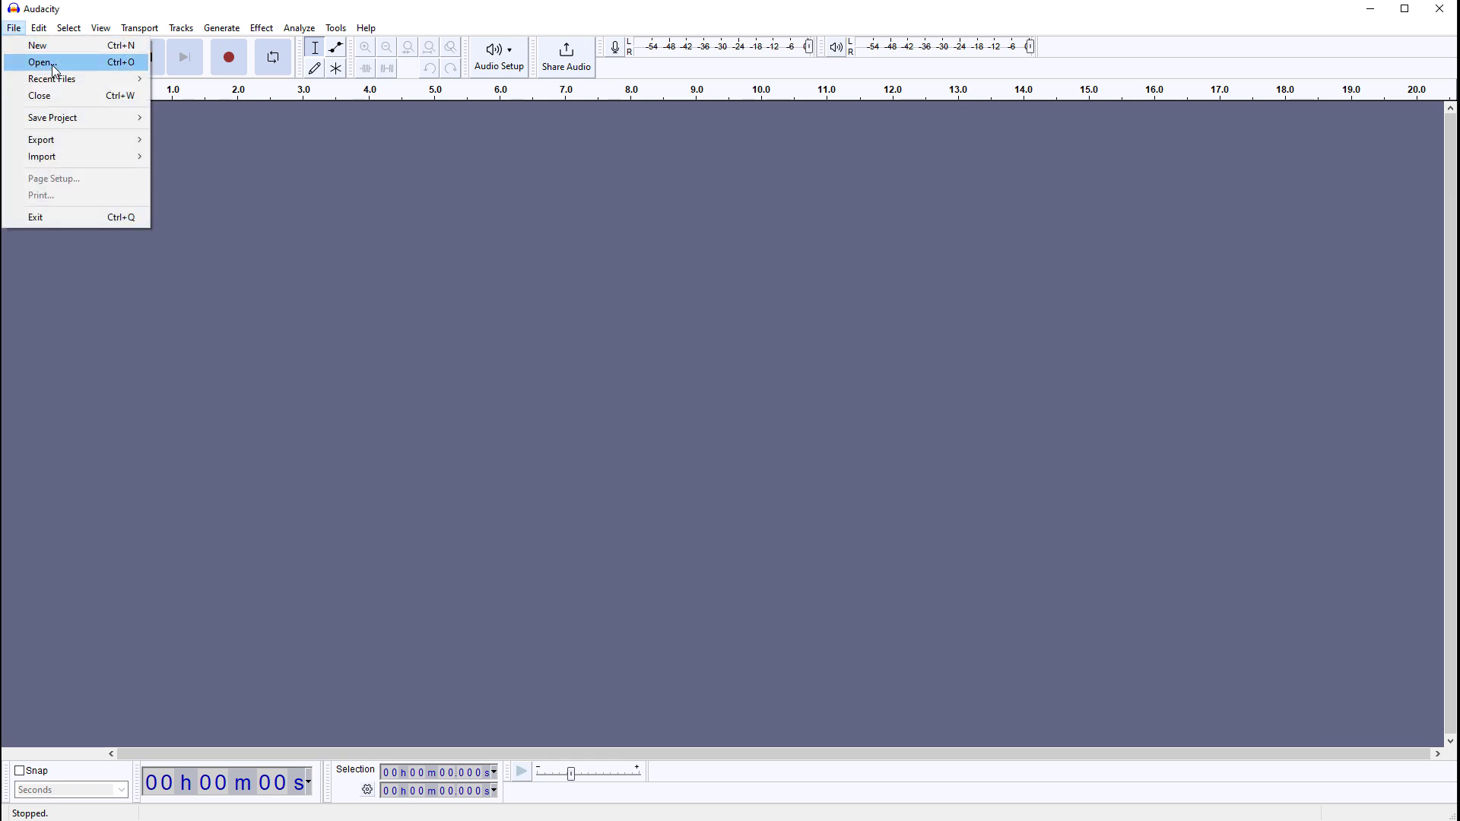
pyautogui.moveTo(55, 162)
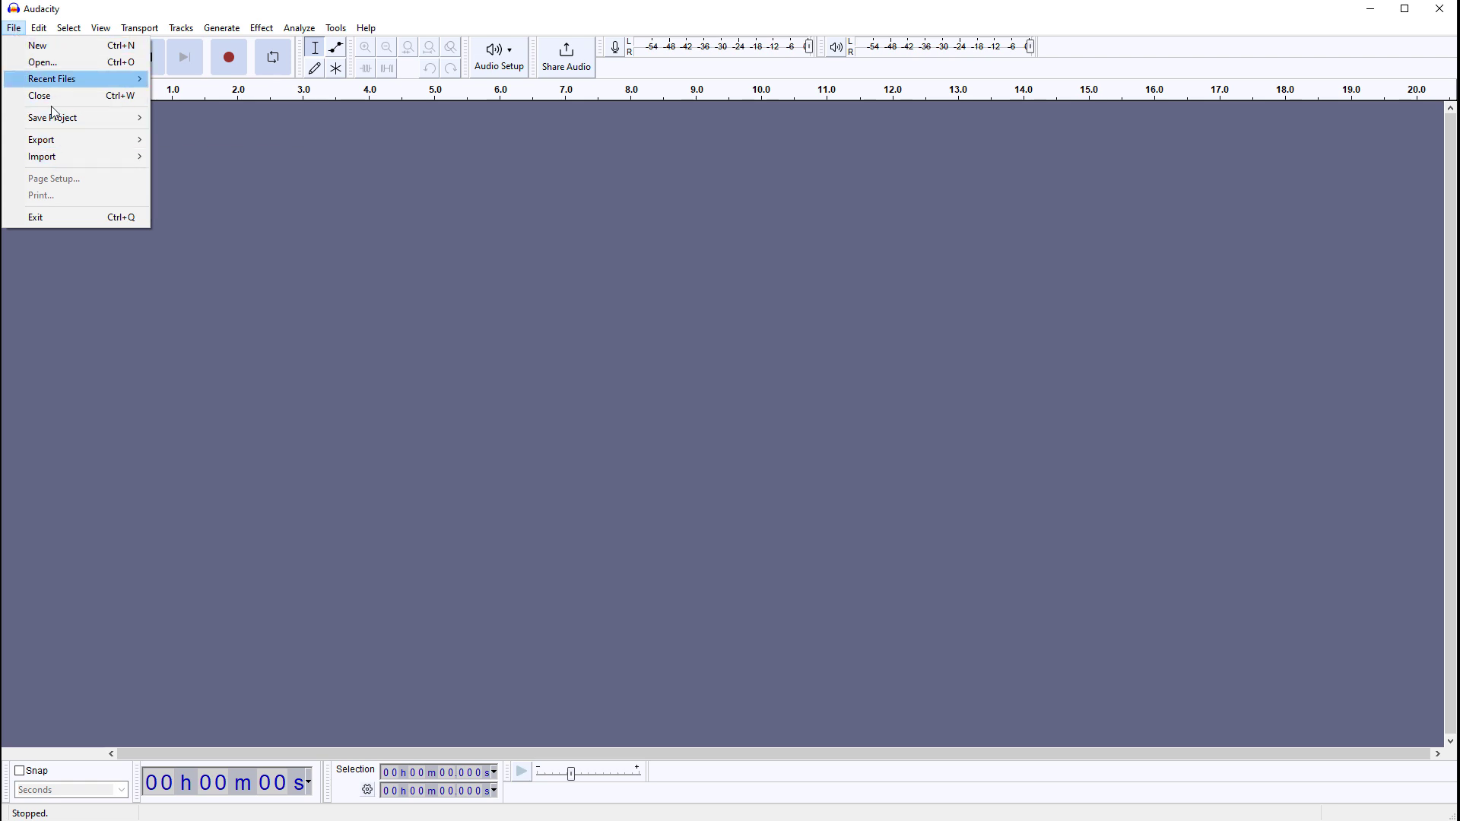
pyautogui.click(188, 156)
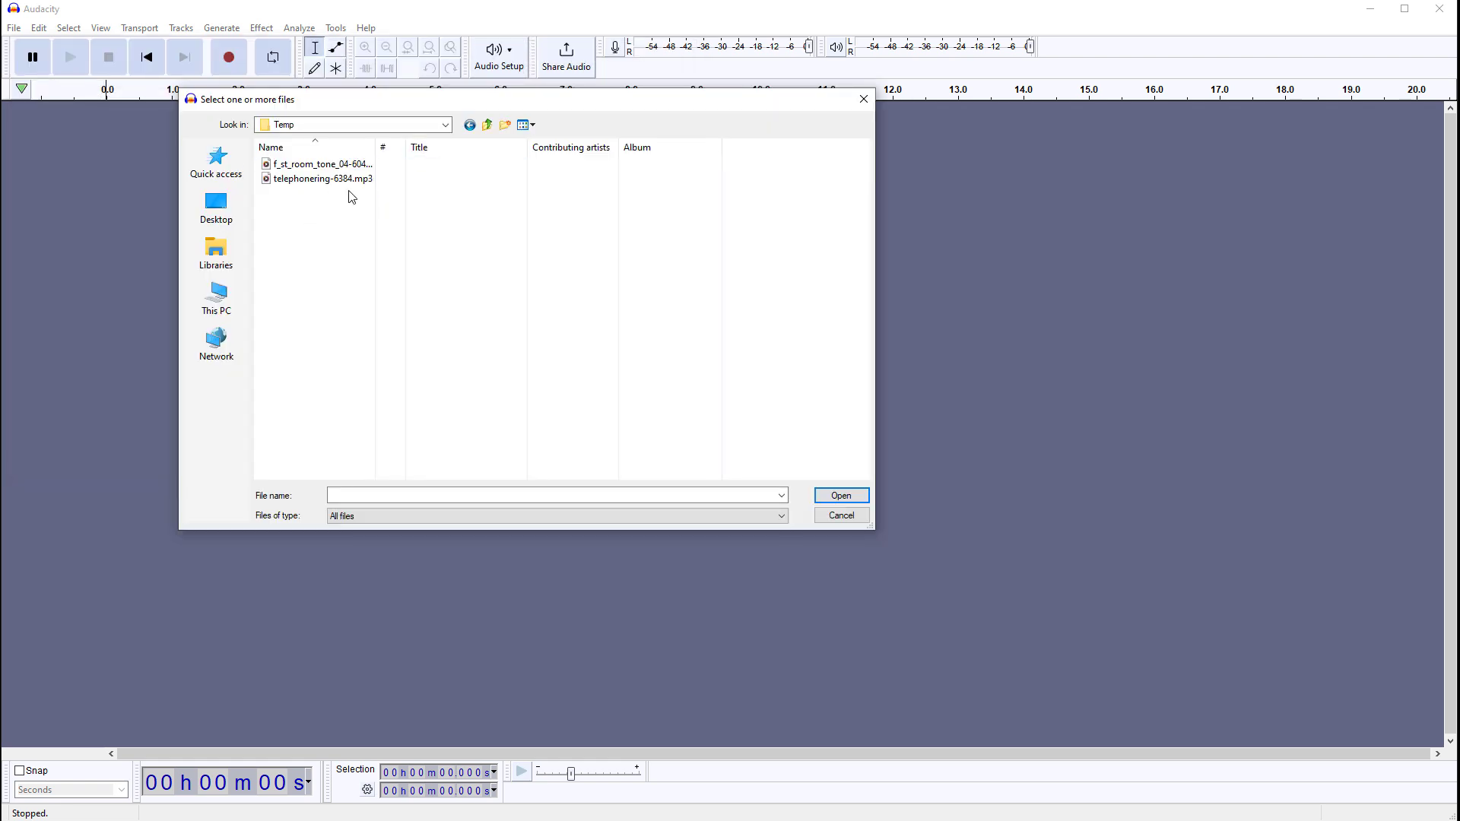
pyautogui.click(319, 180)
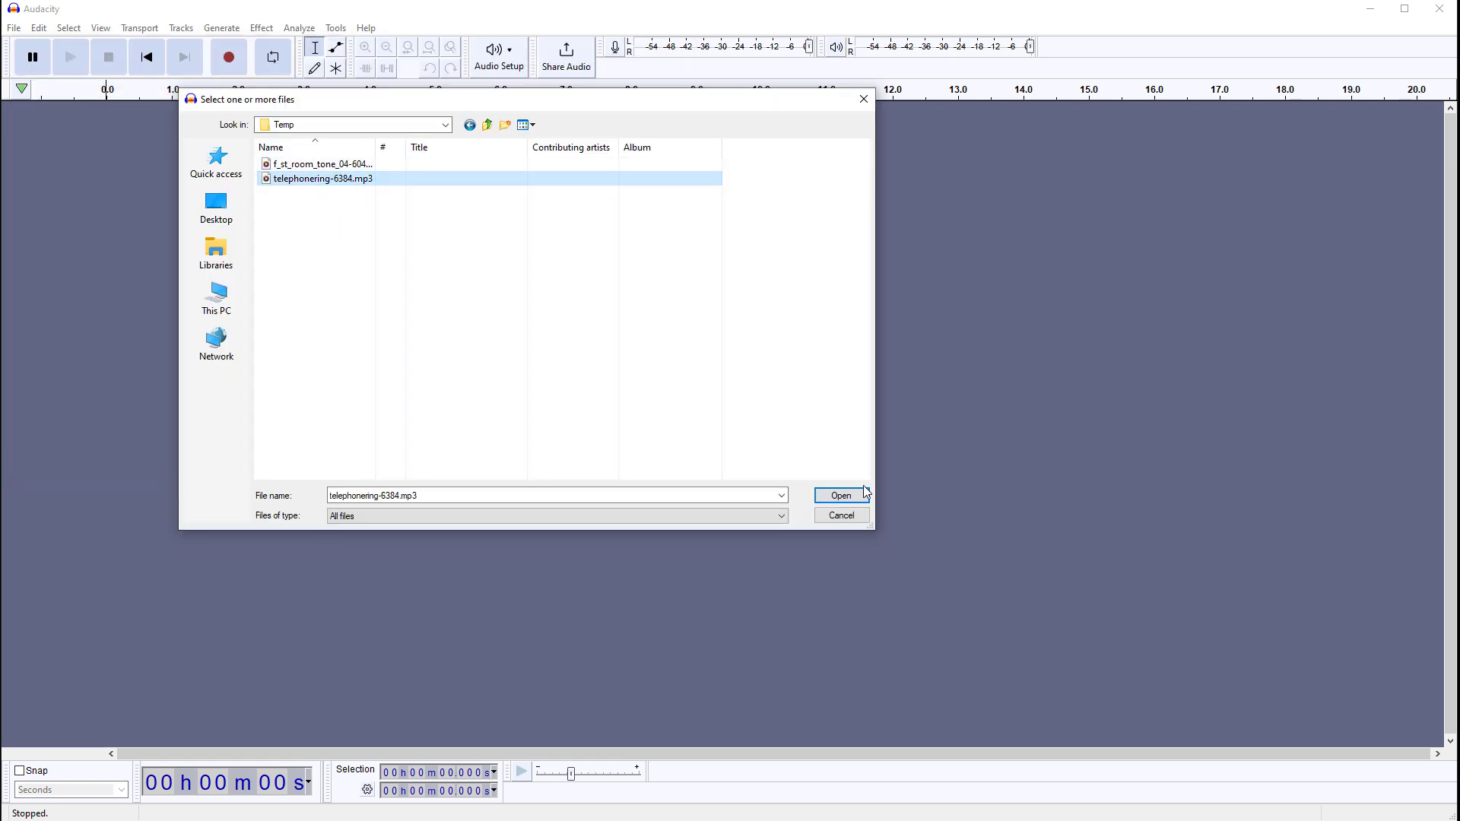
pyautogui.click(842, 496)
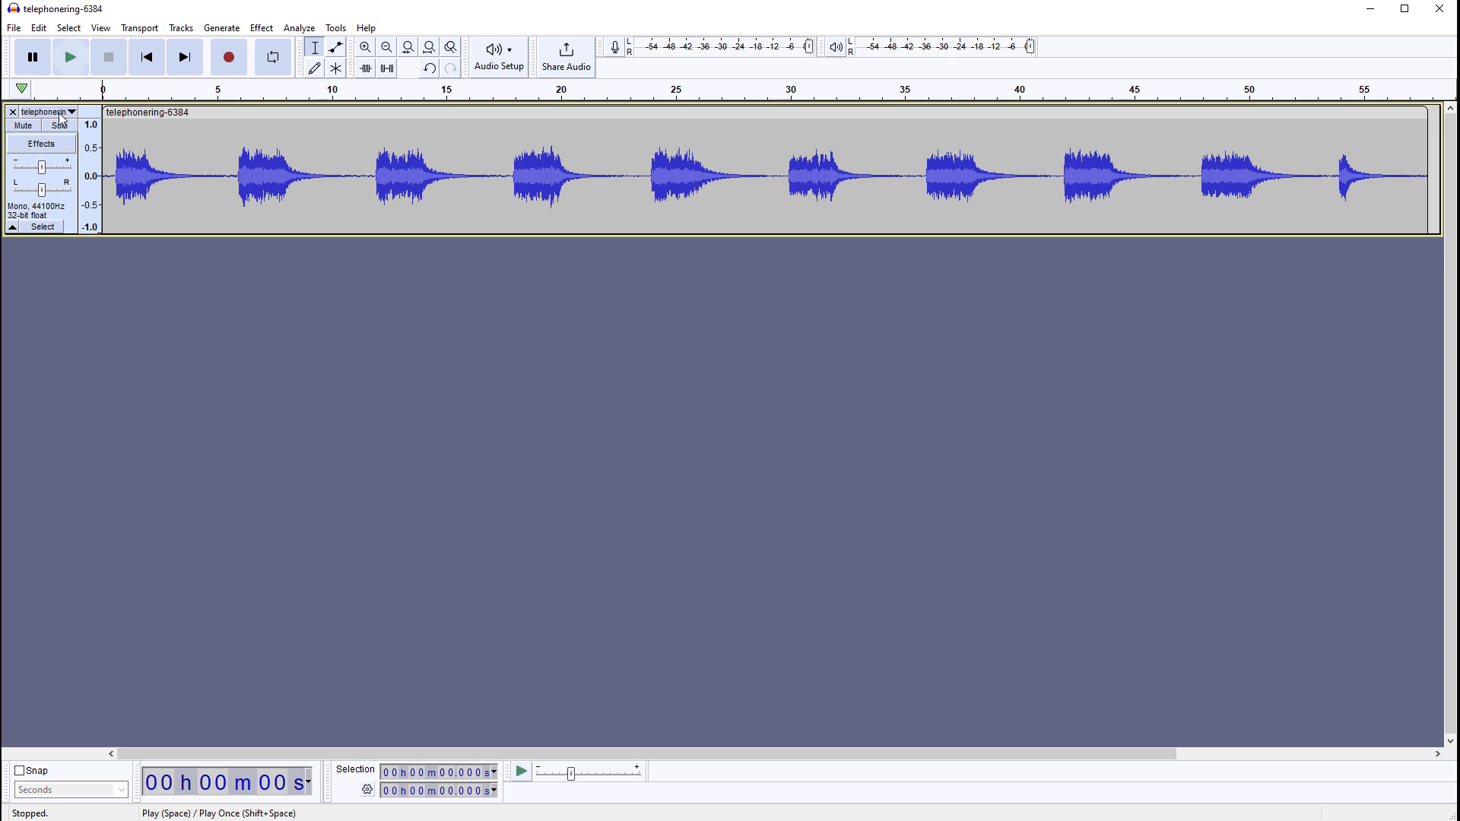
# - Play the telephone ring track, lower its gain to -5.0 dB, and play it again
pyautogui.press('space')
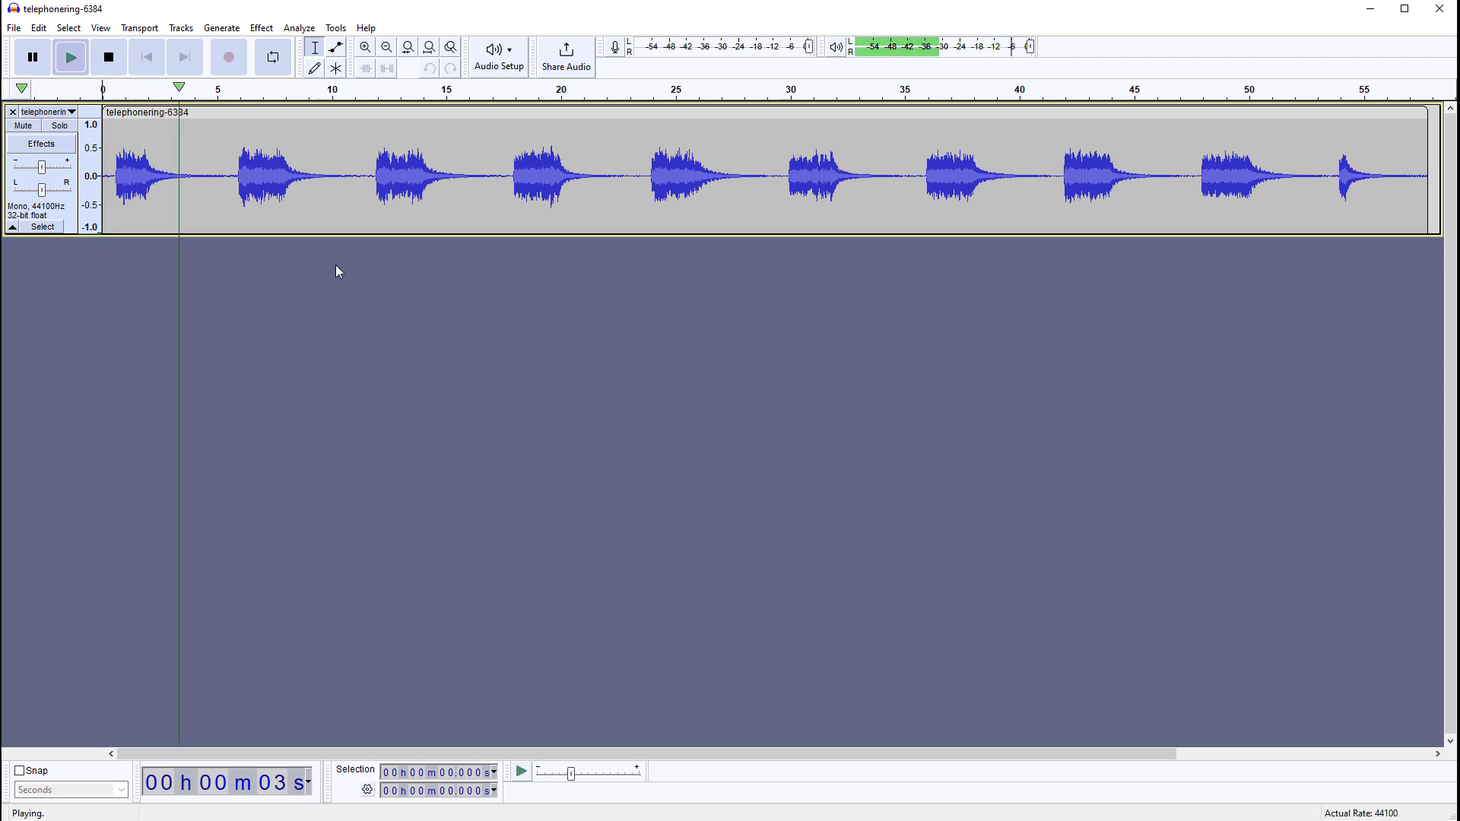
pyautogui.press('space')
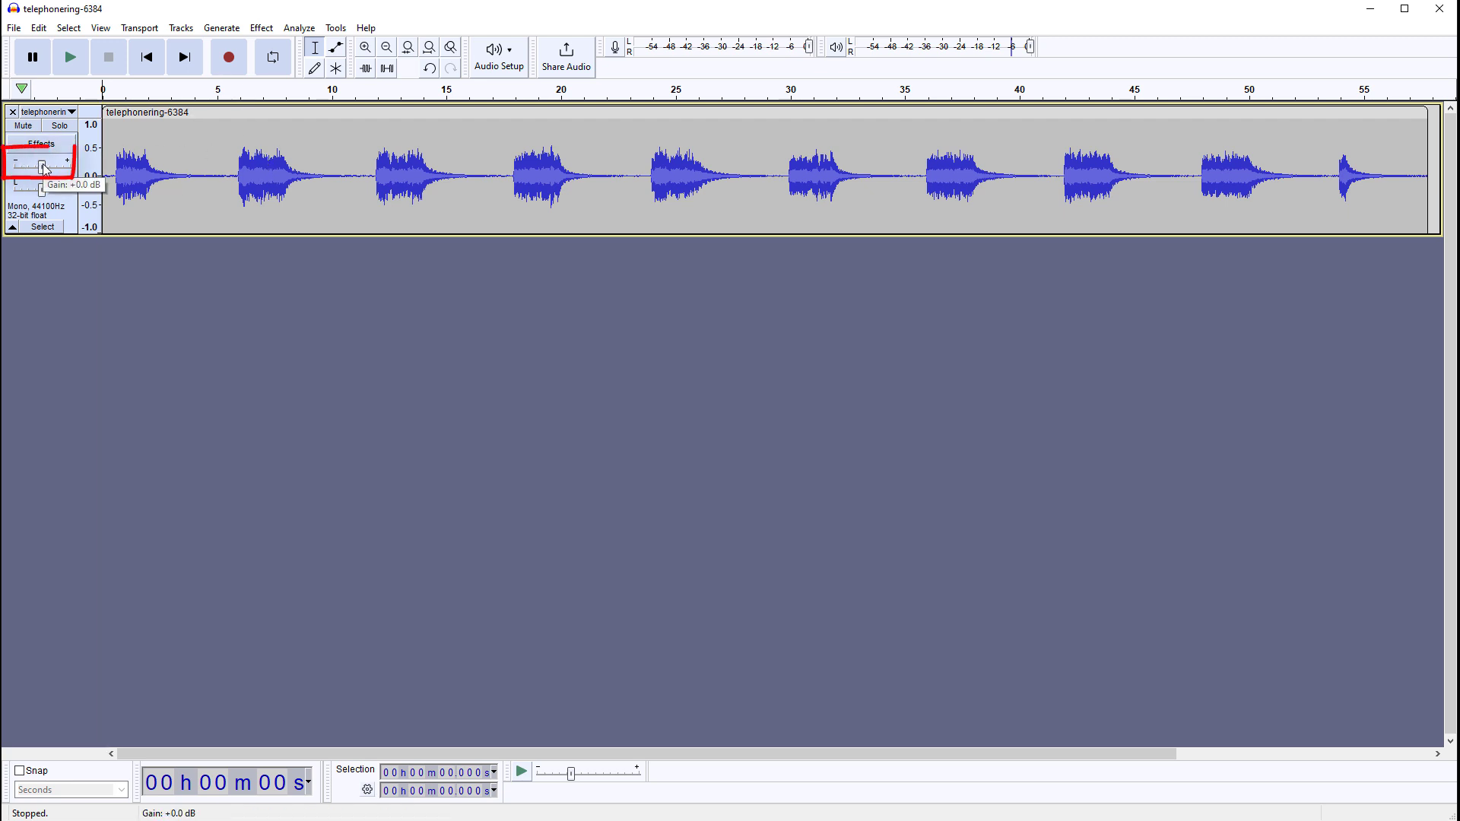
pyautogui.moveTo(44, 169); pyautogui.dragTo(38, 170)
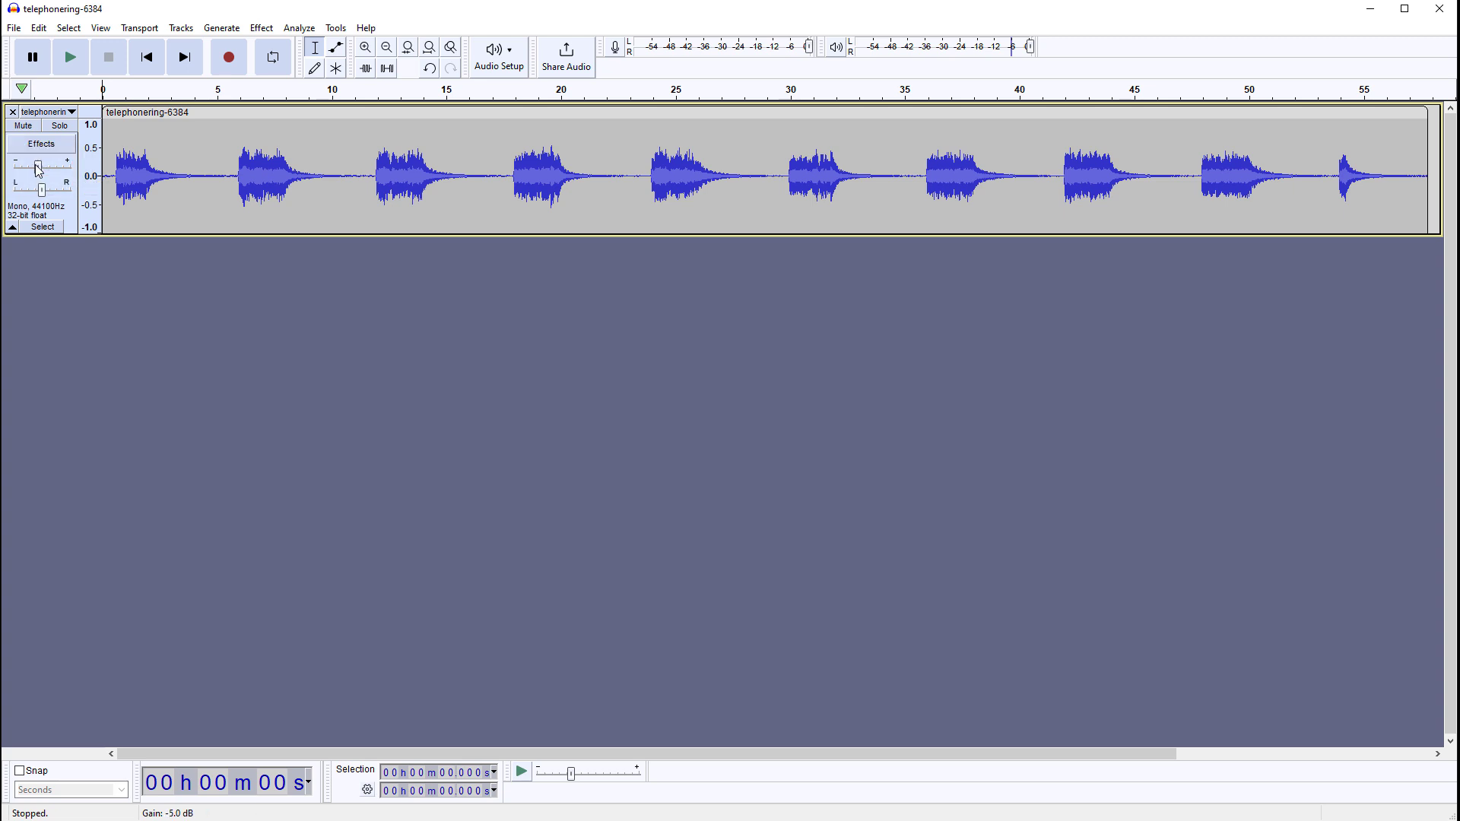
pyautogui.click(72, 60)
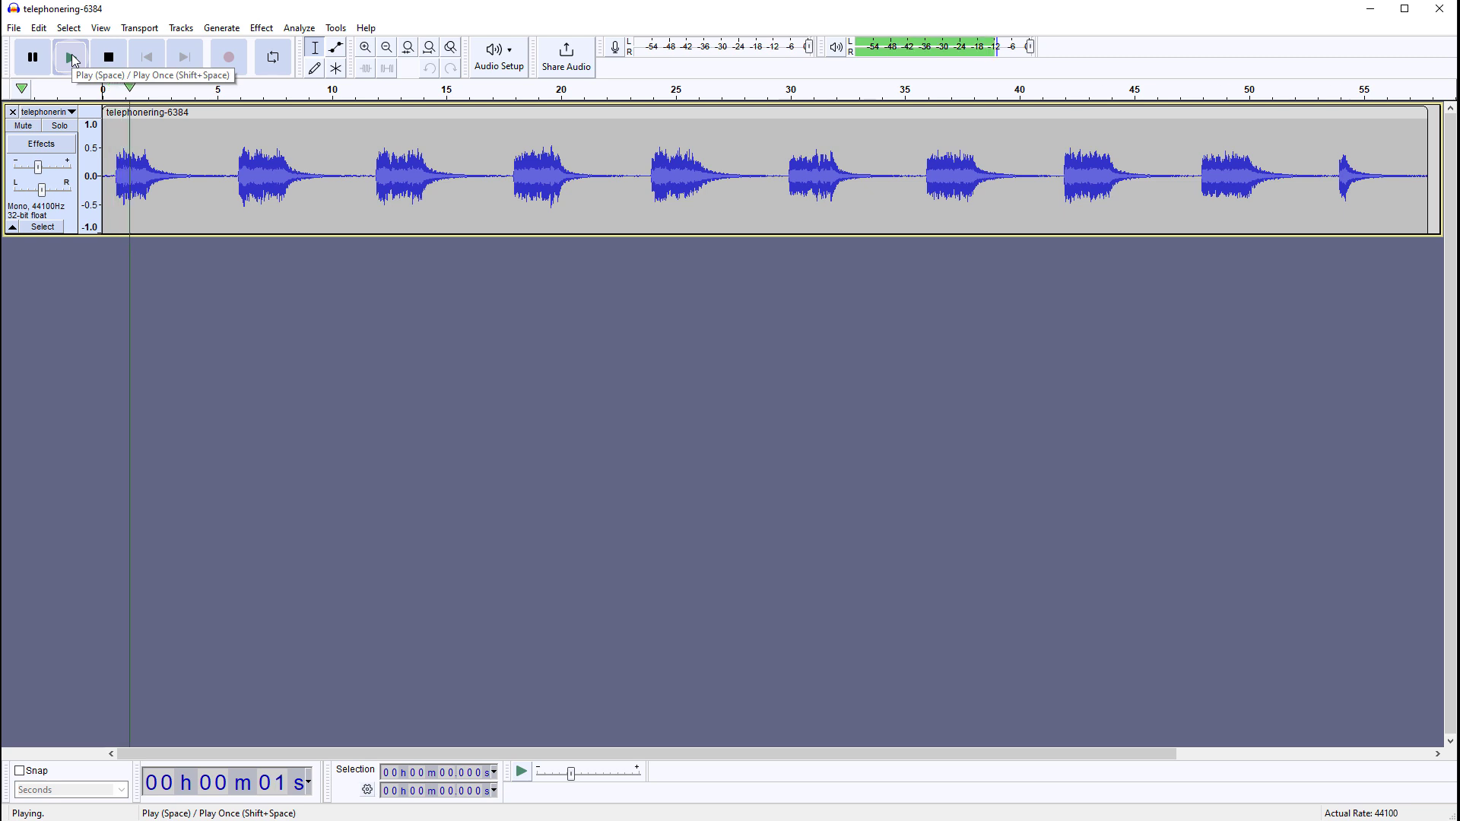
pyautogui.press('space')
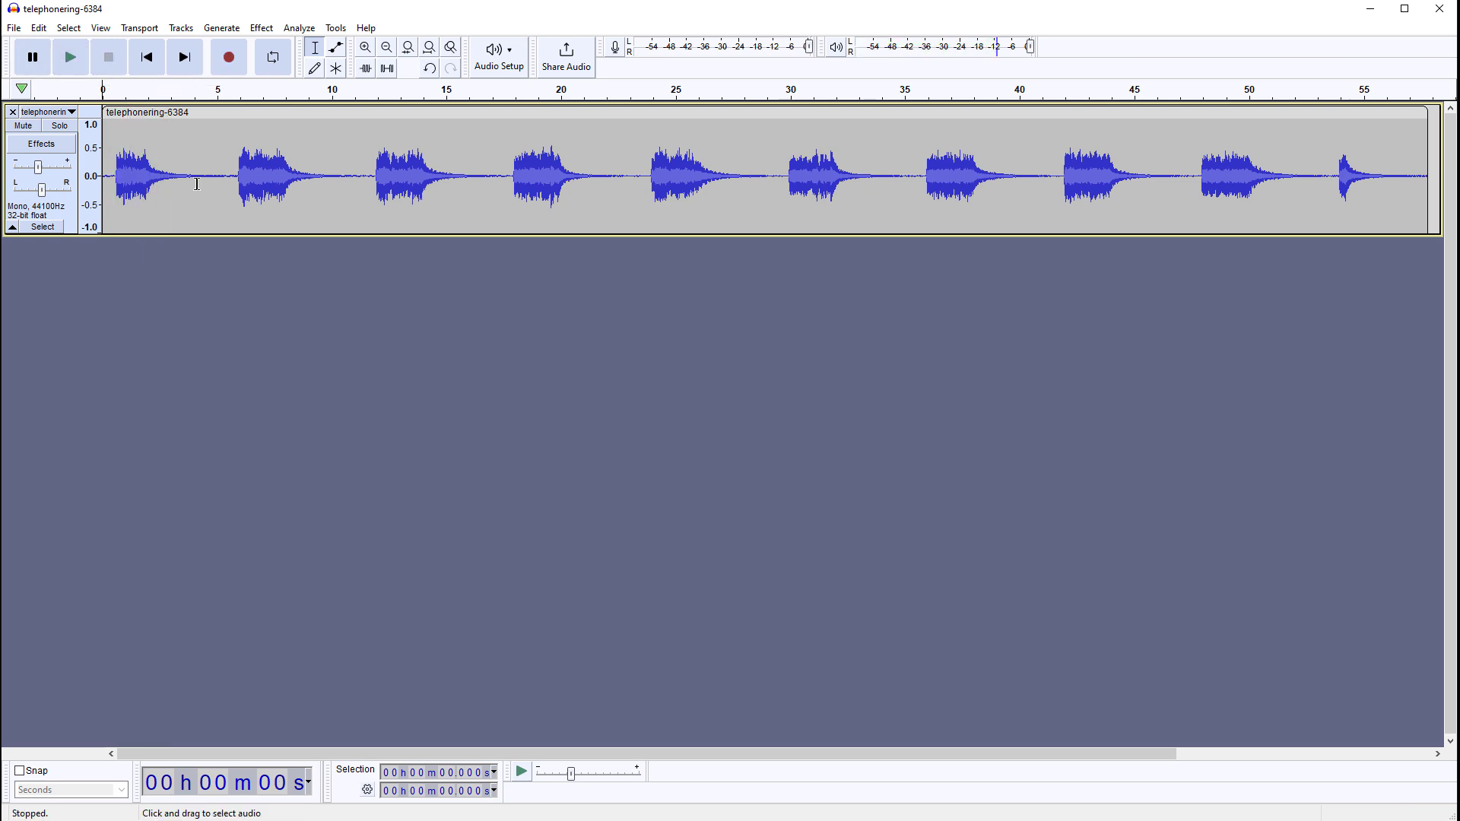
# - Turn on looped playback and start a WAV export with Signed 16-bit PCM encoding
pyautogui.press('l')
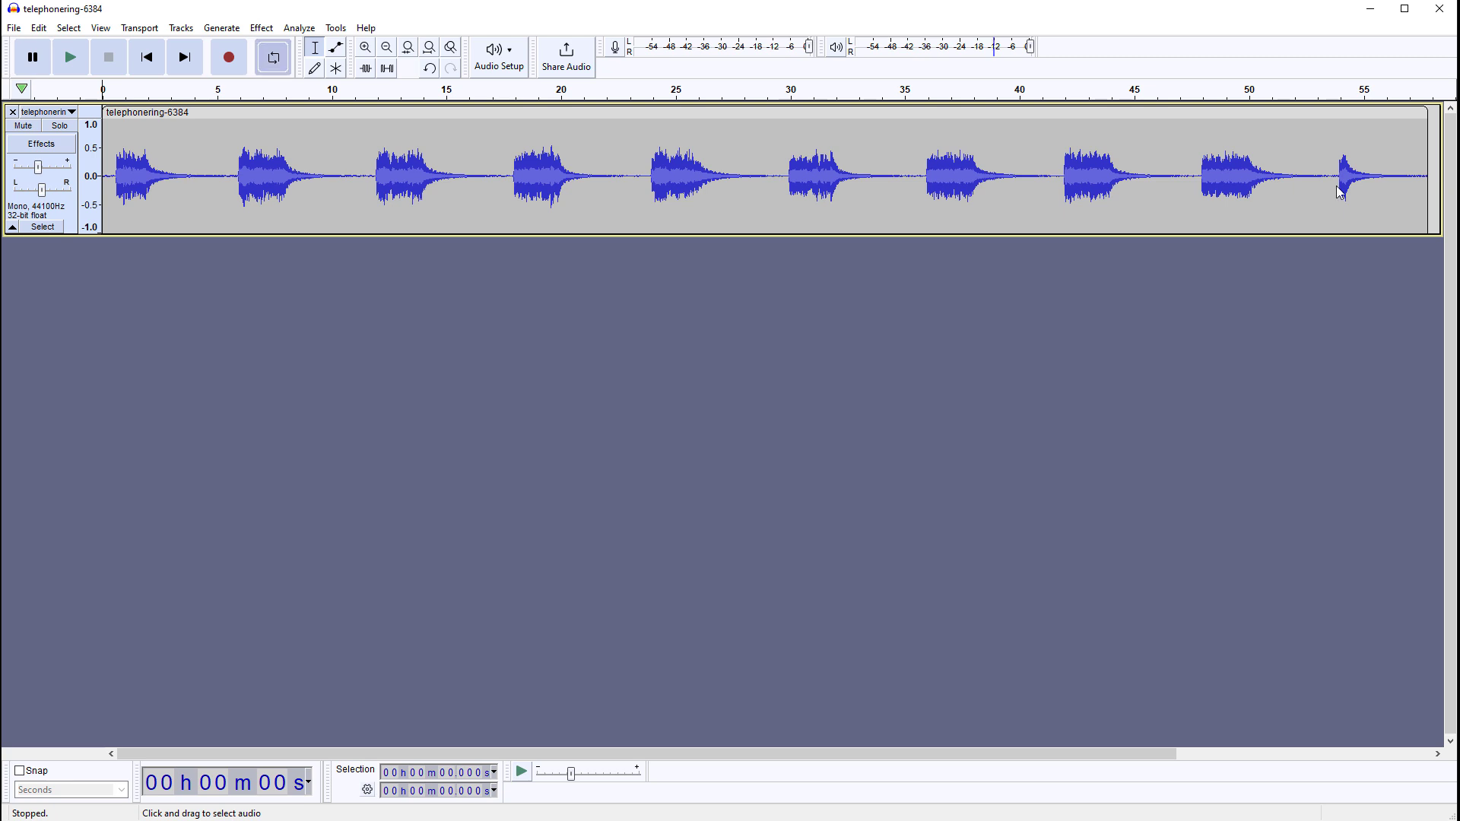
pyautogui.click(14, 29)
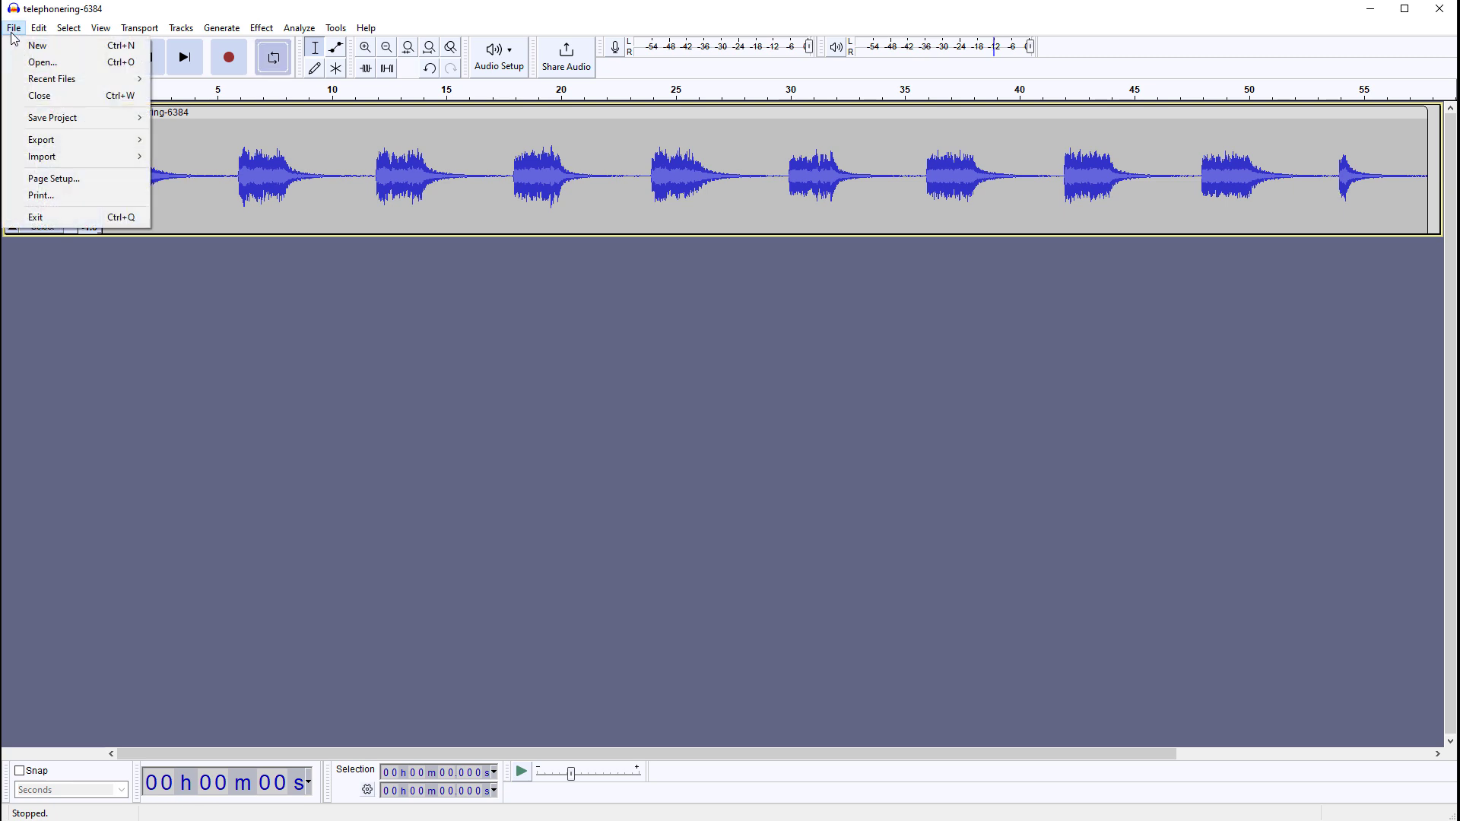
pyautogui.moveTo(71, 143)
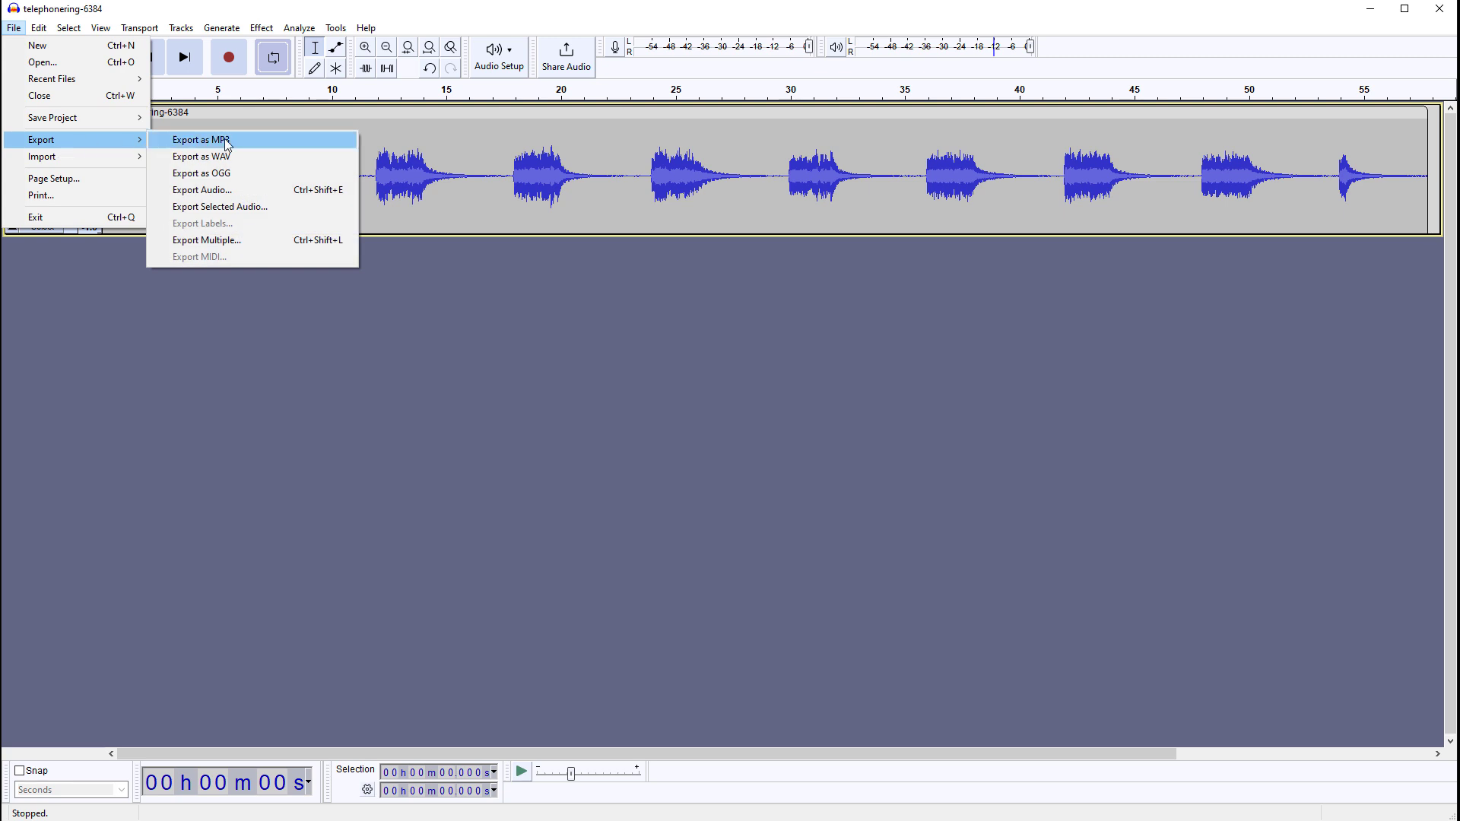
pyautogui.click(233, 159)
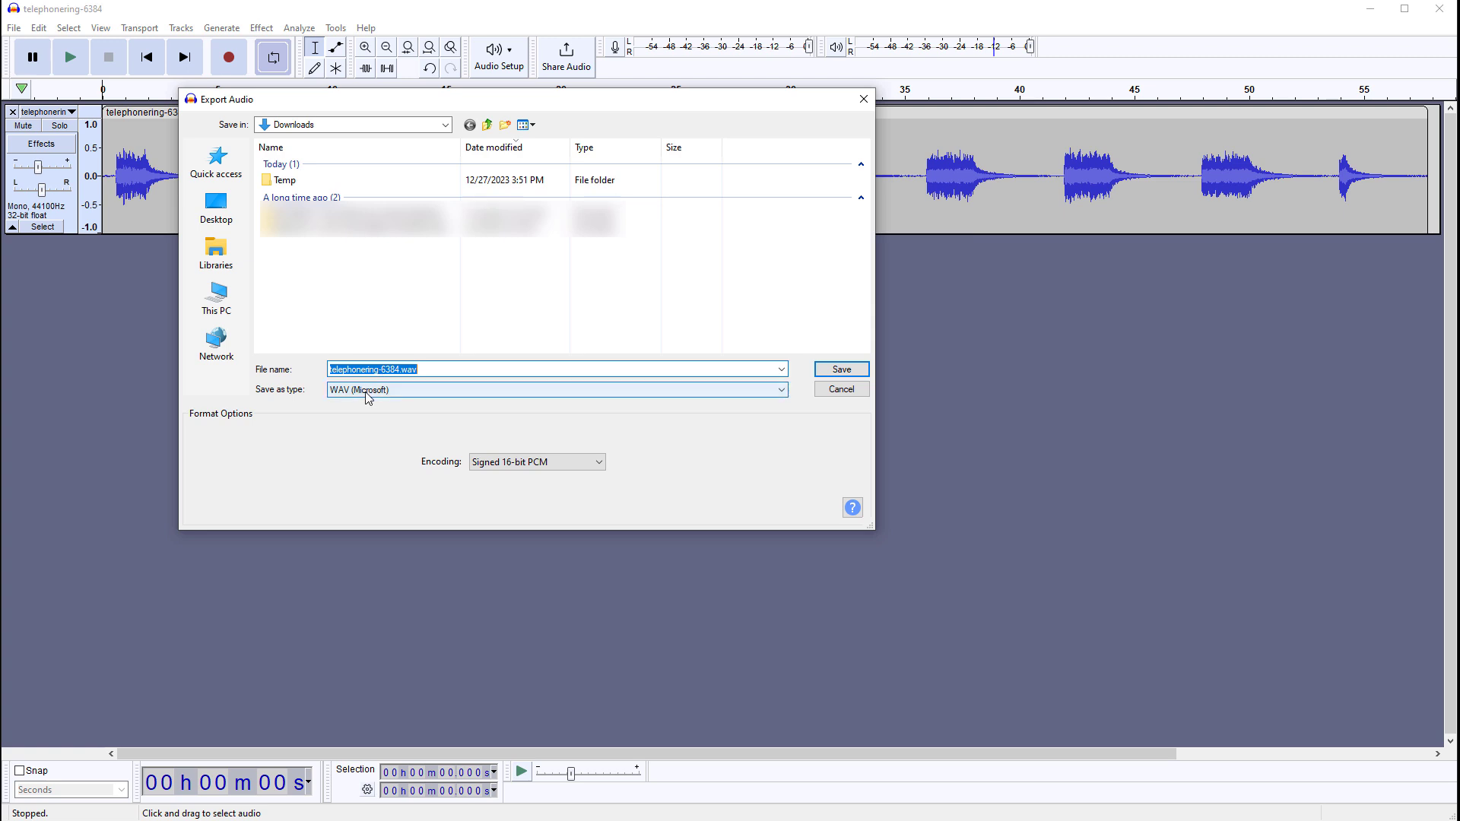
pyautogui.click(520, 463)
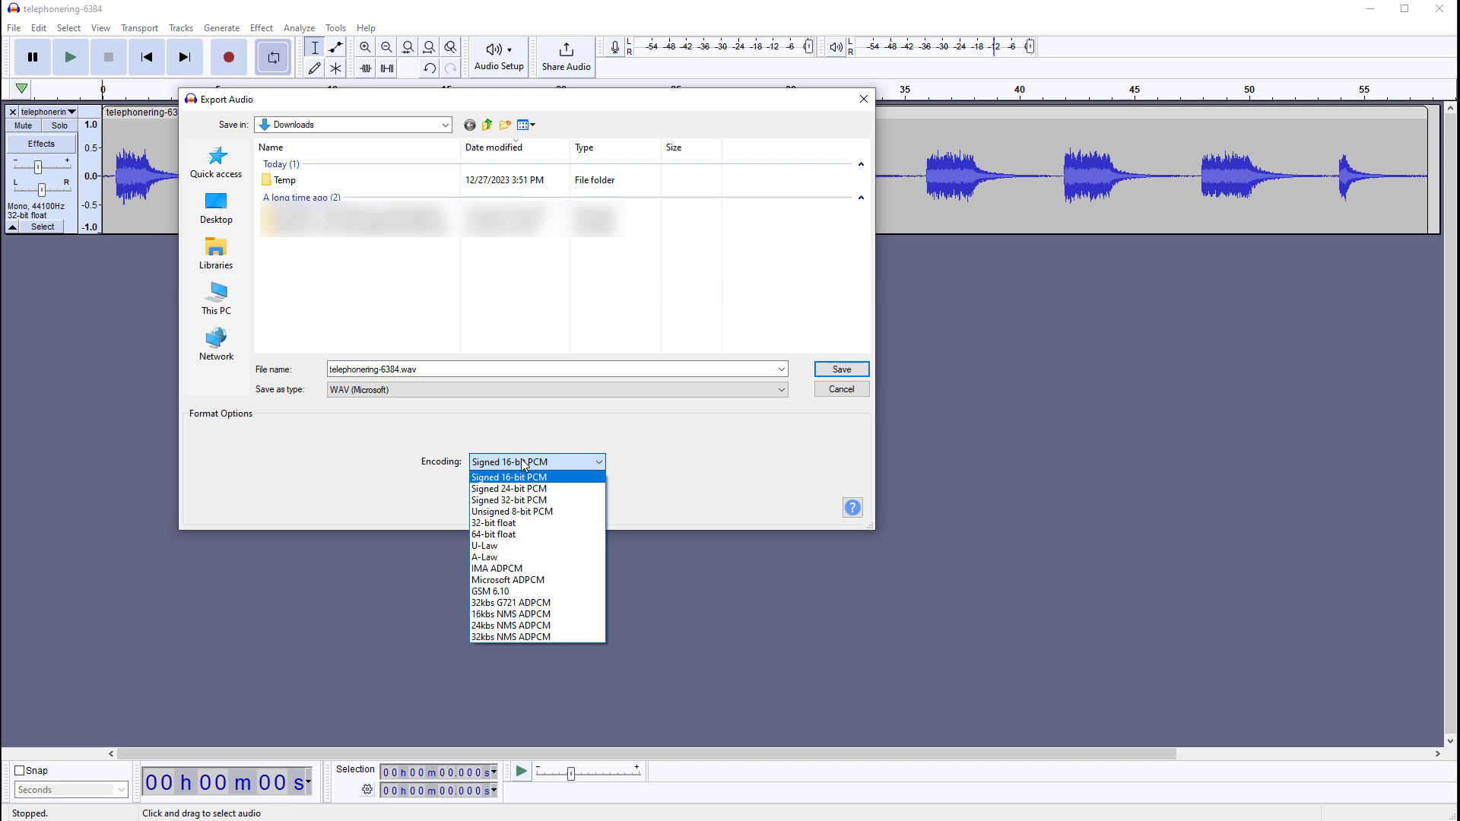
pyautogui.click(525, 464)
# - Rename the export file to telephoner_ring.wav, save it, and skip the metadata tags
pyautogui.doubleClick(372, 369)
pyautogui.click(381, 369)
pyautogui.press('Delete')
pyautogui.press('Delete')
pyautogui.press('Delete')
pyautogui.press('Delete')
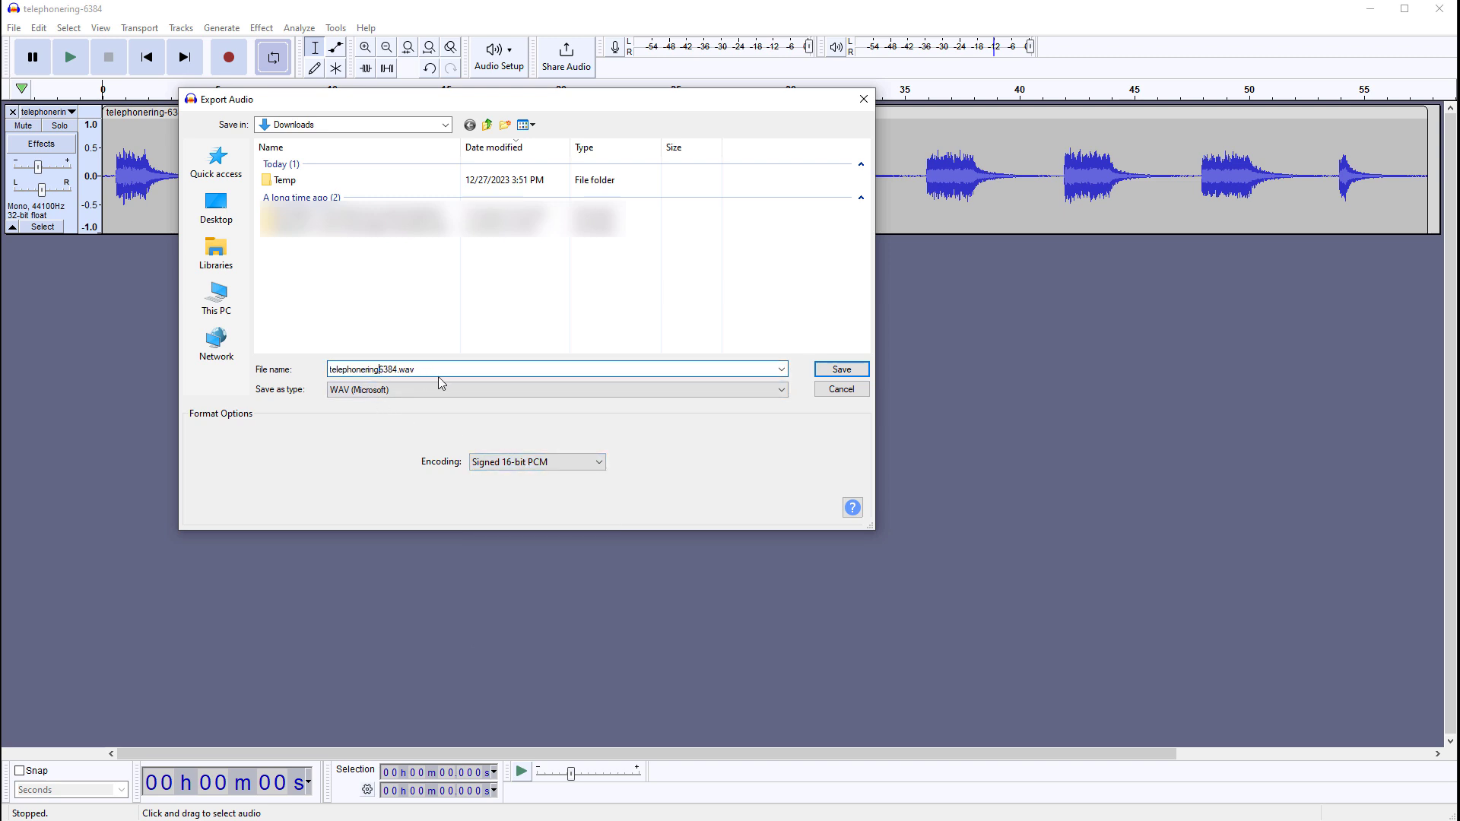
pyautogui.press('Delete')
pyautogui.press('Left')
pyautogui.press('Left')
pyautogui.press('Left')
pyautogui.write('_r')
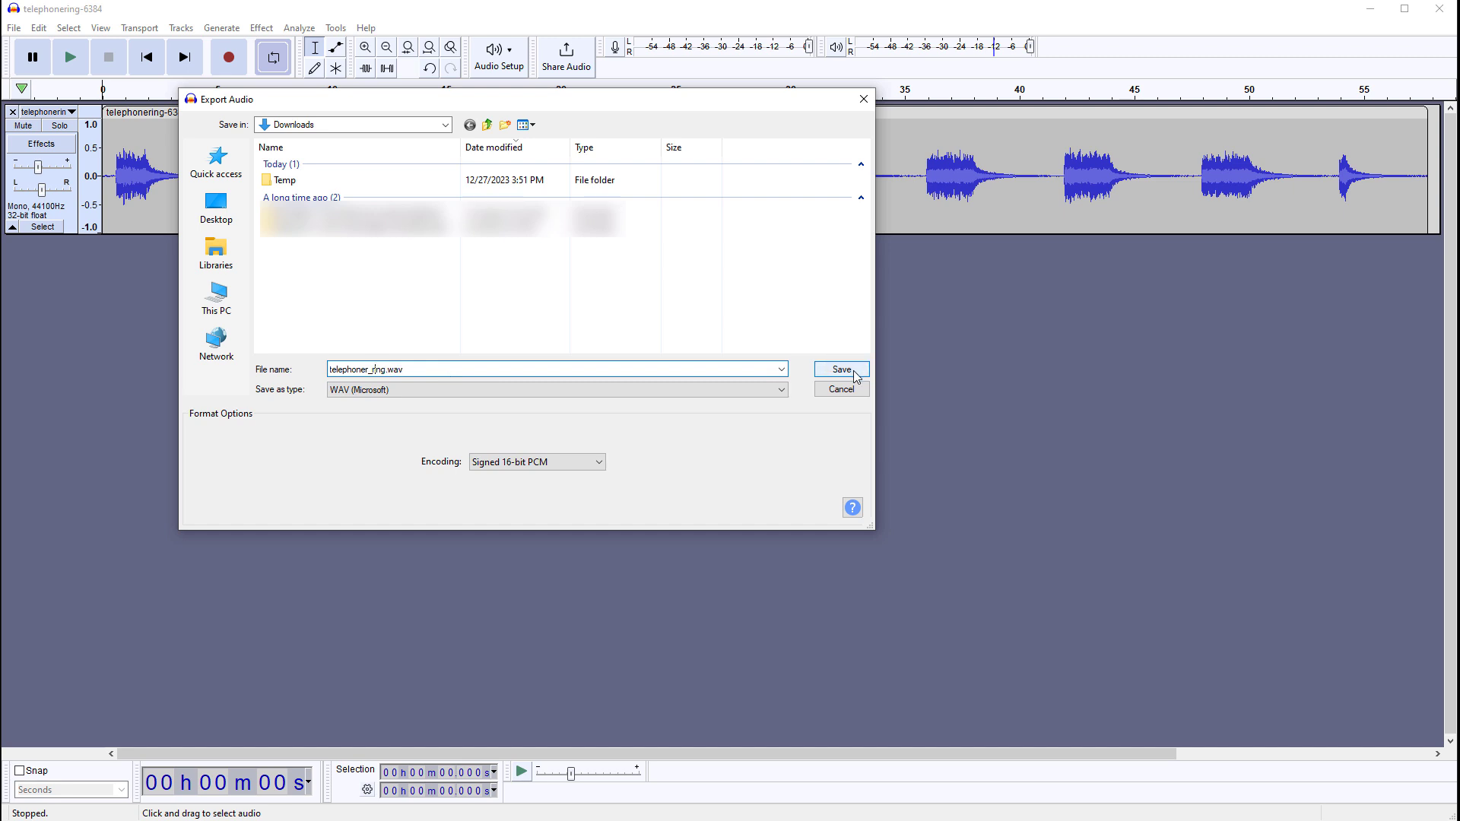
pyautogui.click(855, 372)
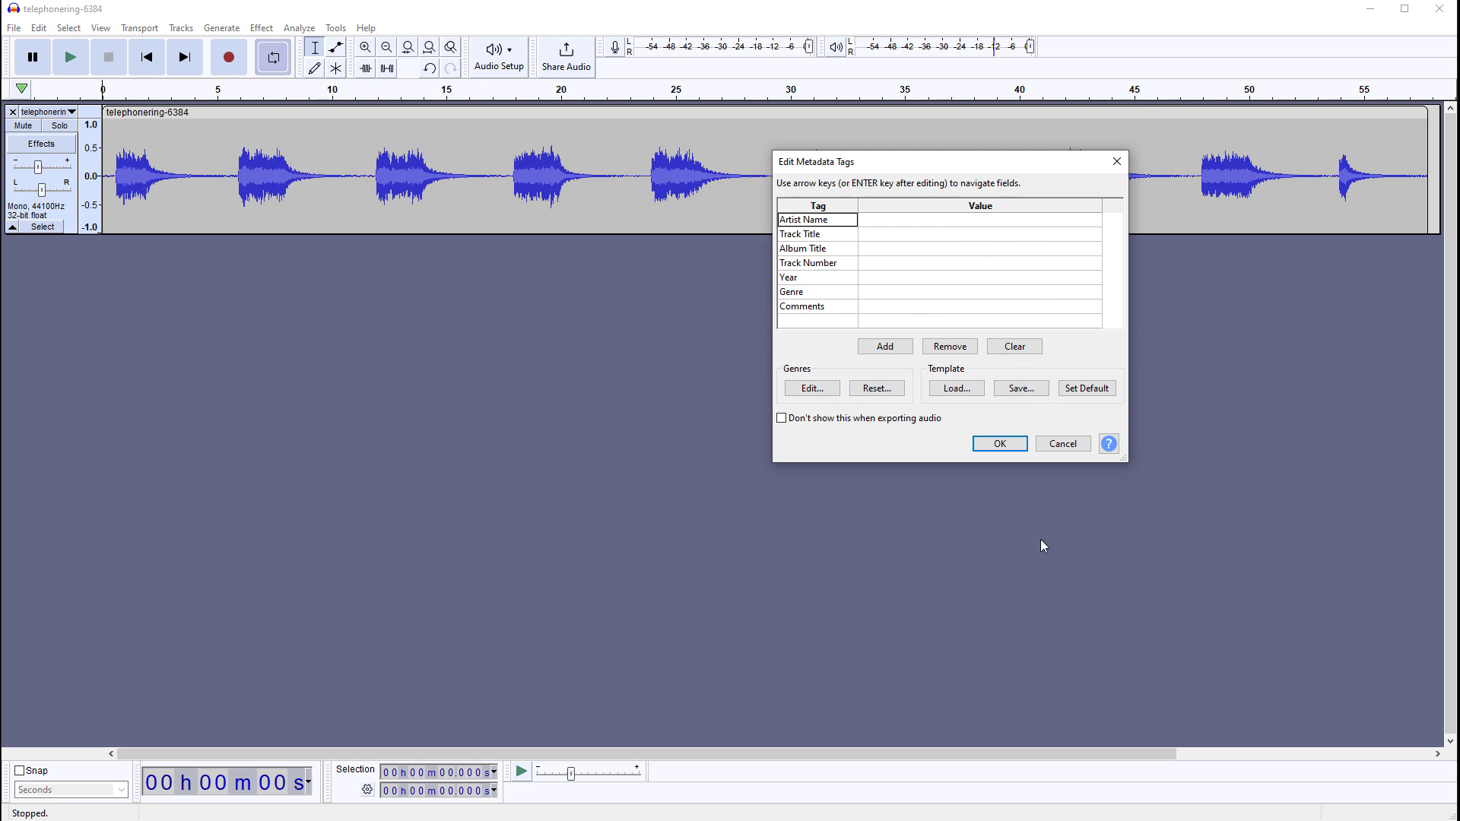
pyautogui.click(1000, 444)
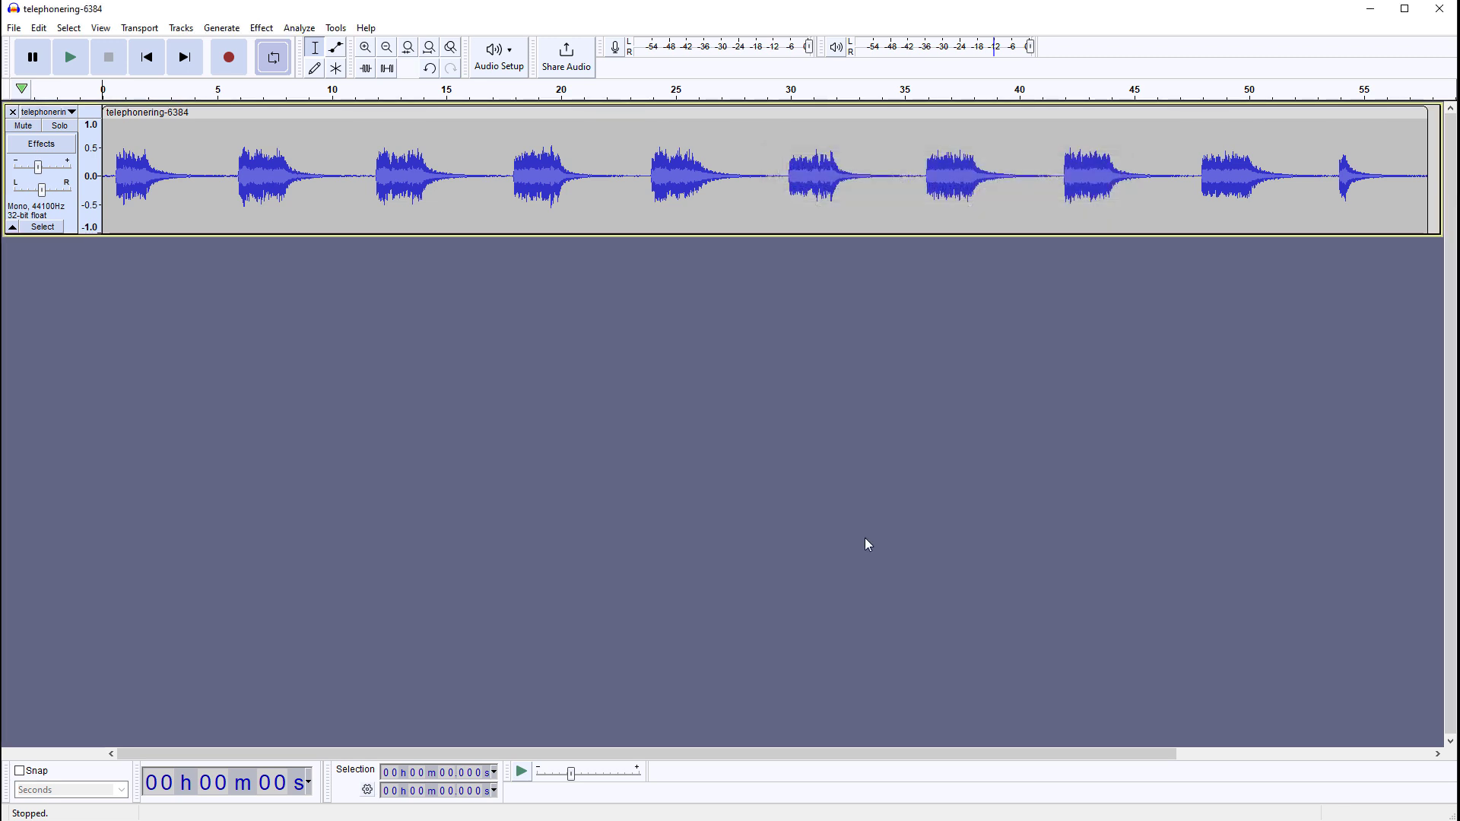
# - Play telephoner_ring.wav from the Temp folder in Media Player, then select the room-tone MP3
pyautogui.hotkey('alt', 'Tab')
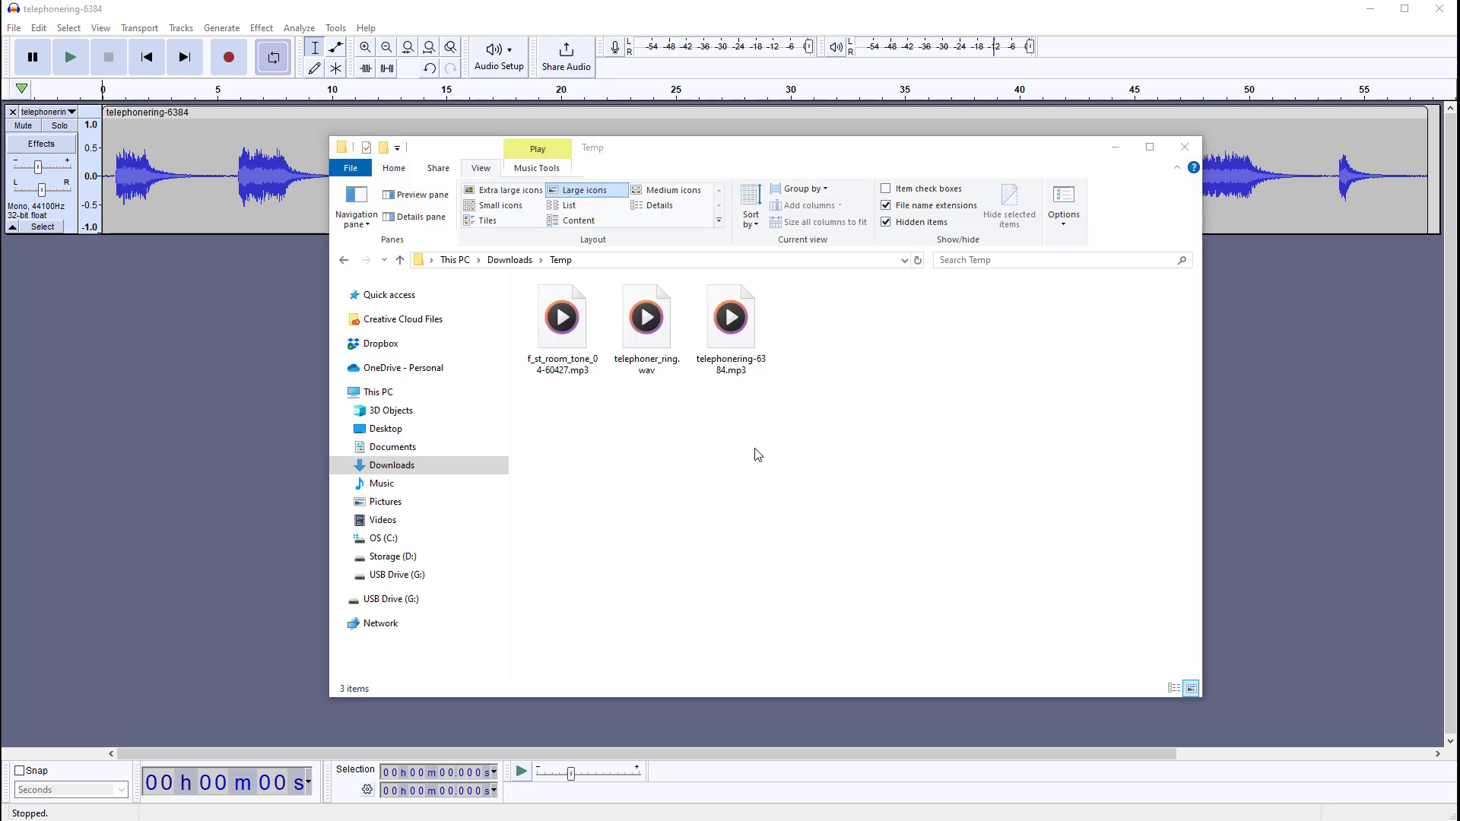
pyautogui.click(651, 330)
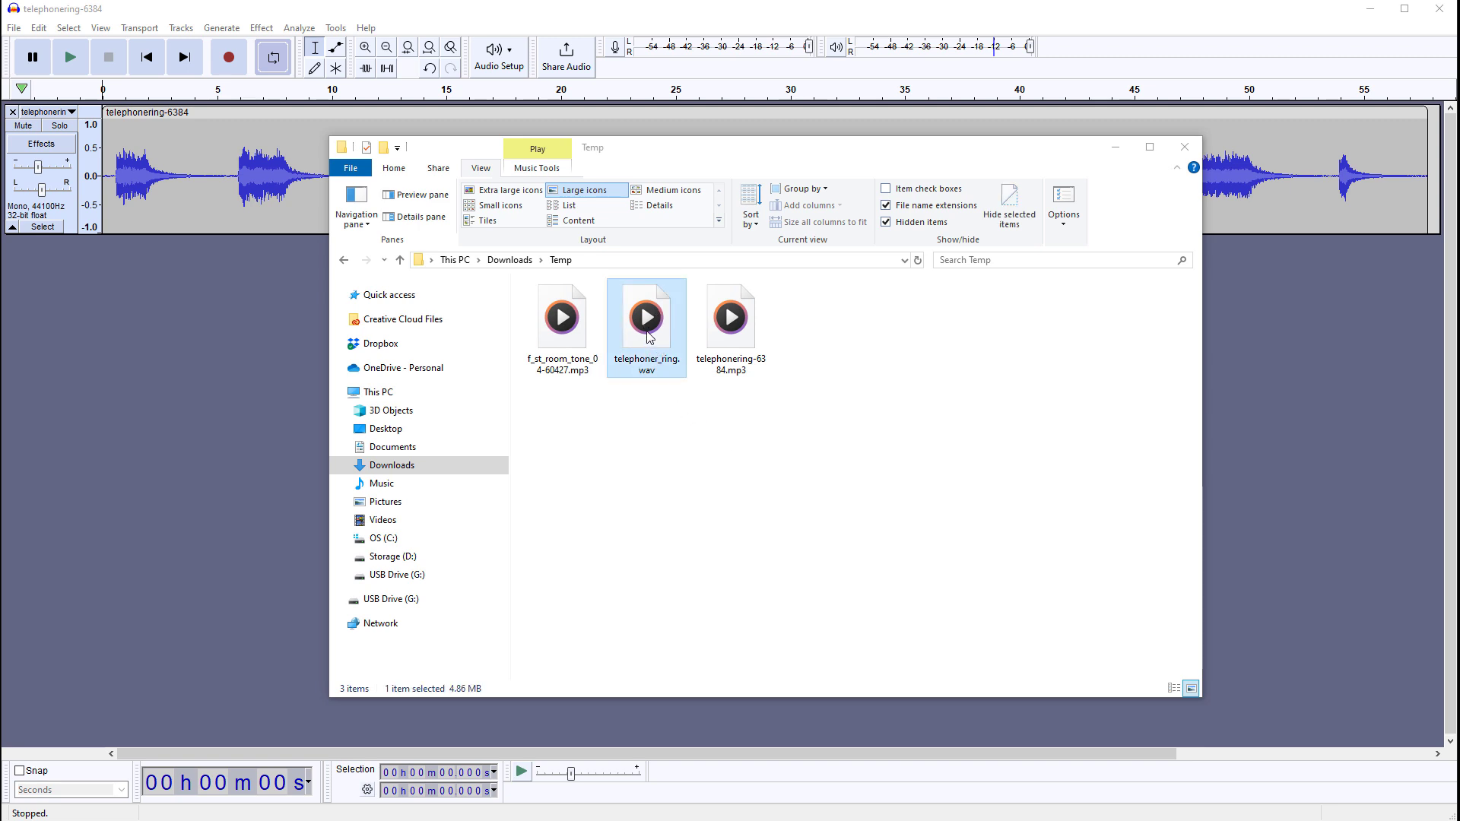
pyautogui.doubleClick(647, 332)
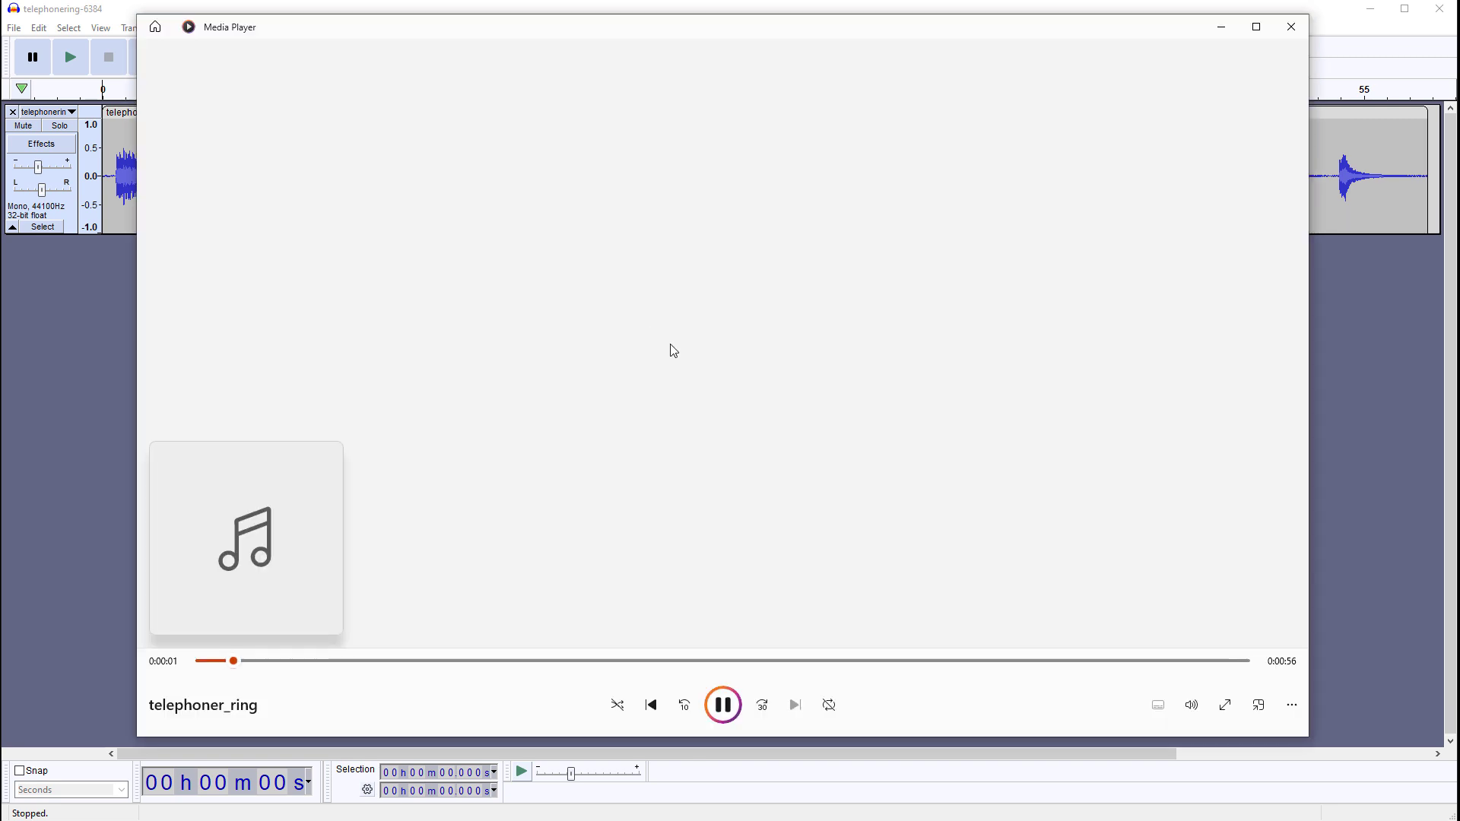
pyautogui.click(729, 707)
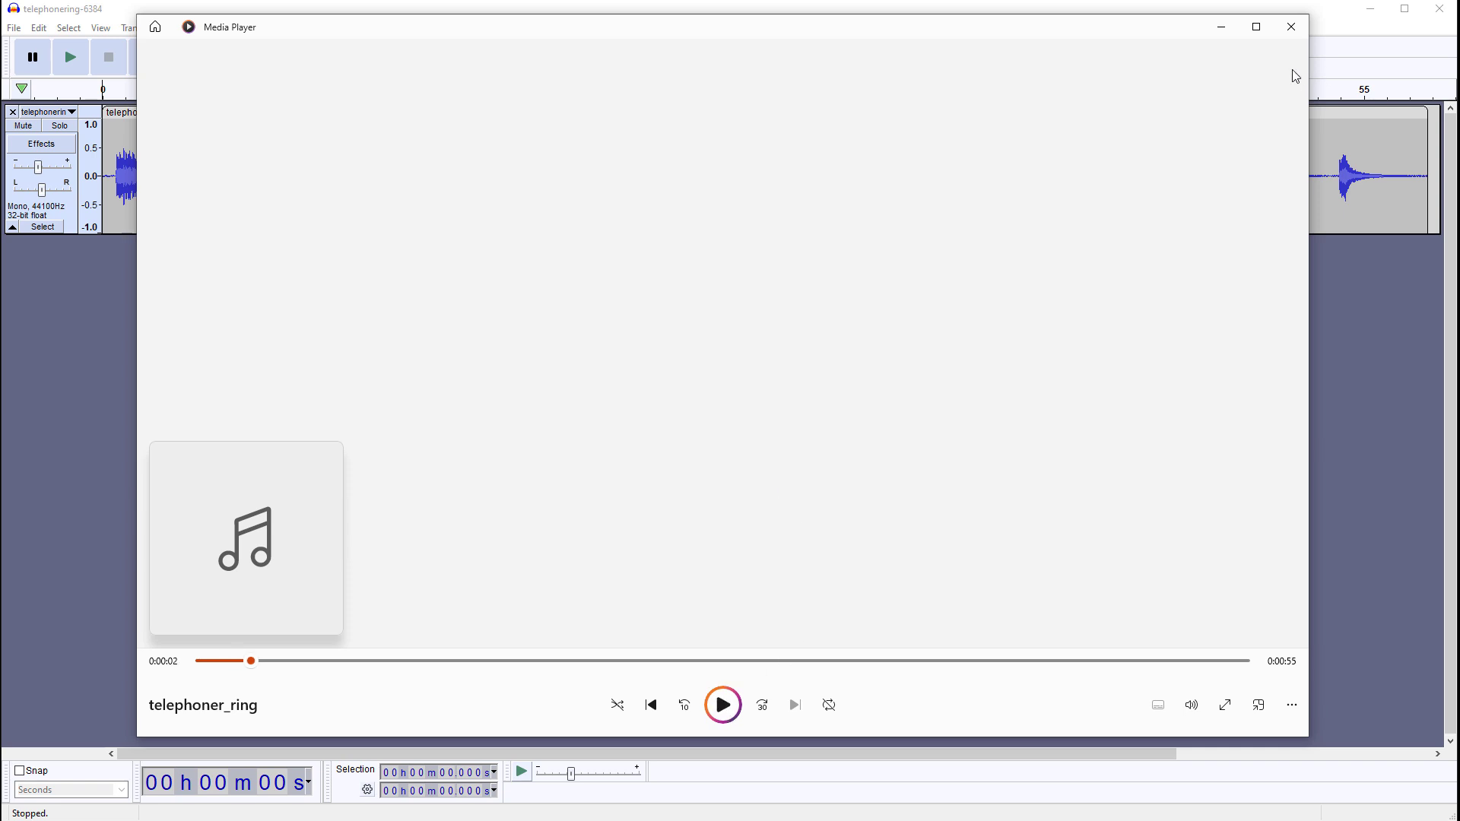
pyautogui.click(1292, 28)
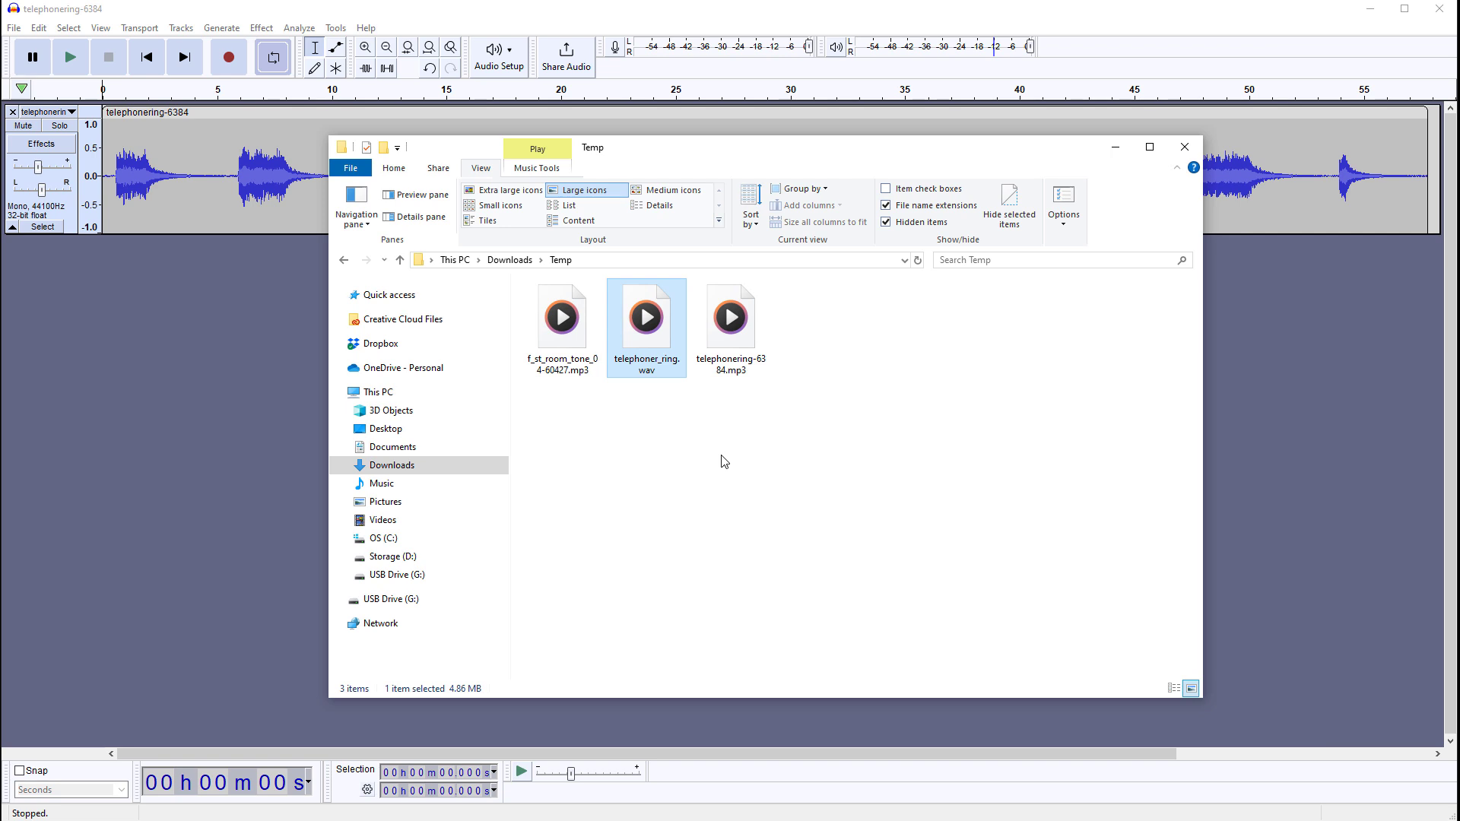
pyautogui.press('Left')
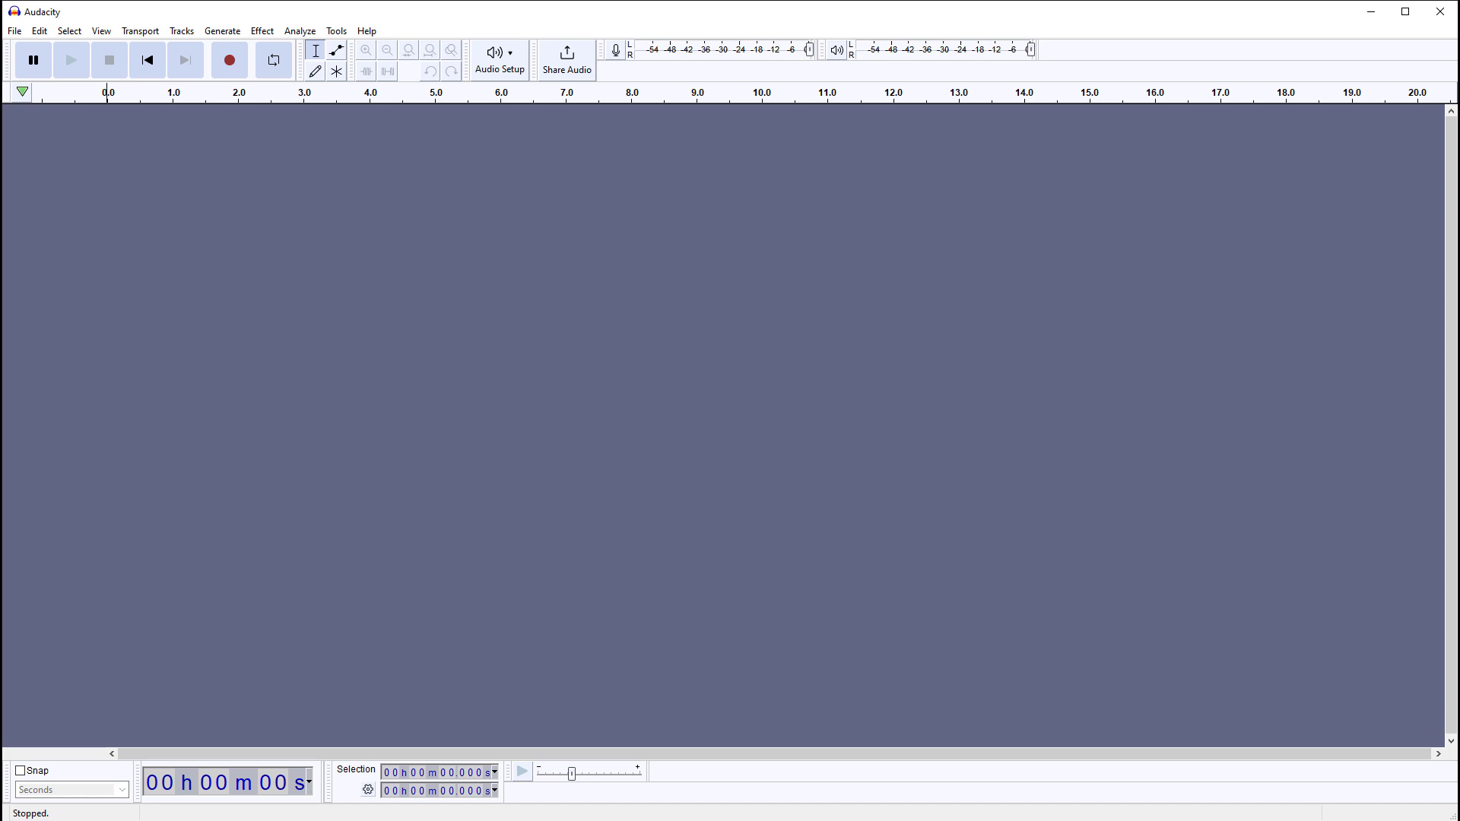
# - Import f_st_room_tone_04-60427.mp3 into Audacity as a new audio track
pyautogui.click(15, 31)
pyautogui.moveTo(81, 160)
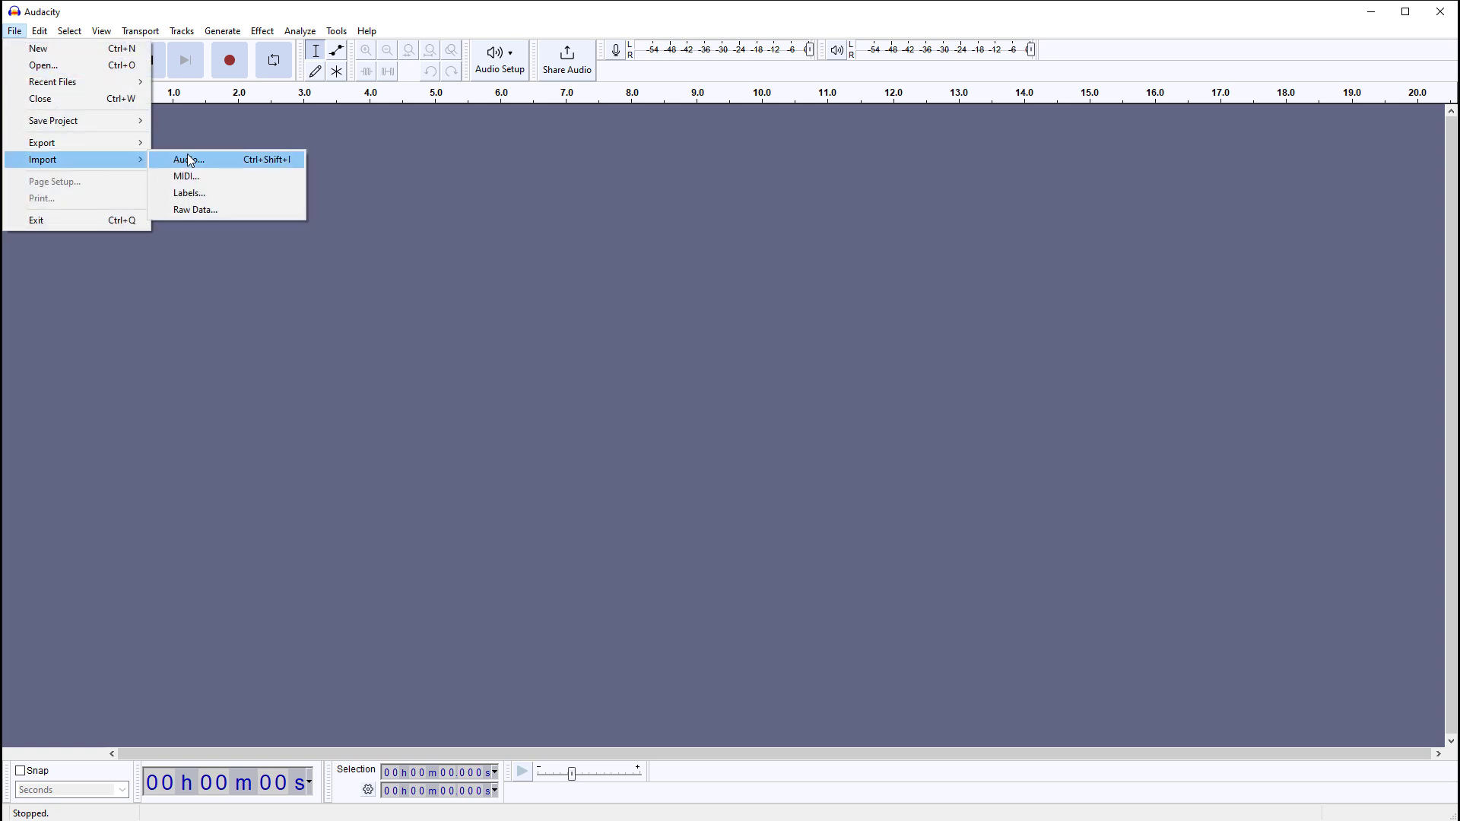
pyautogui.click(189, 157)
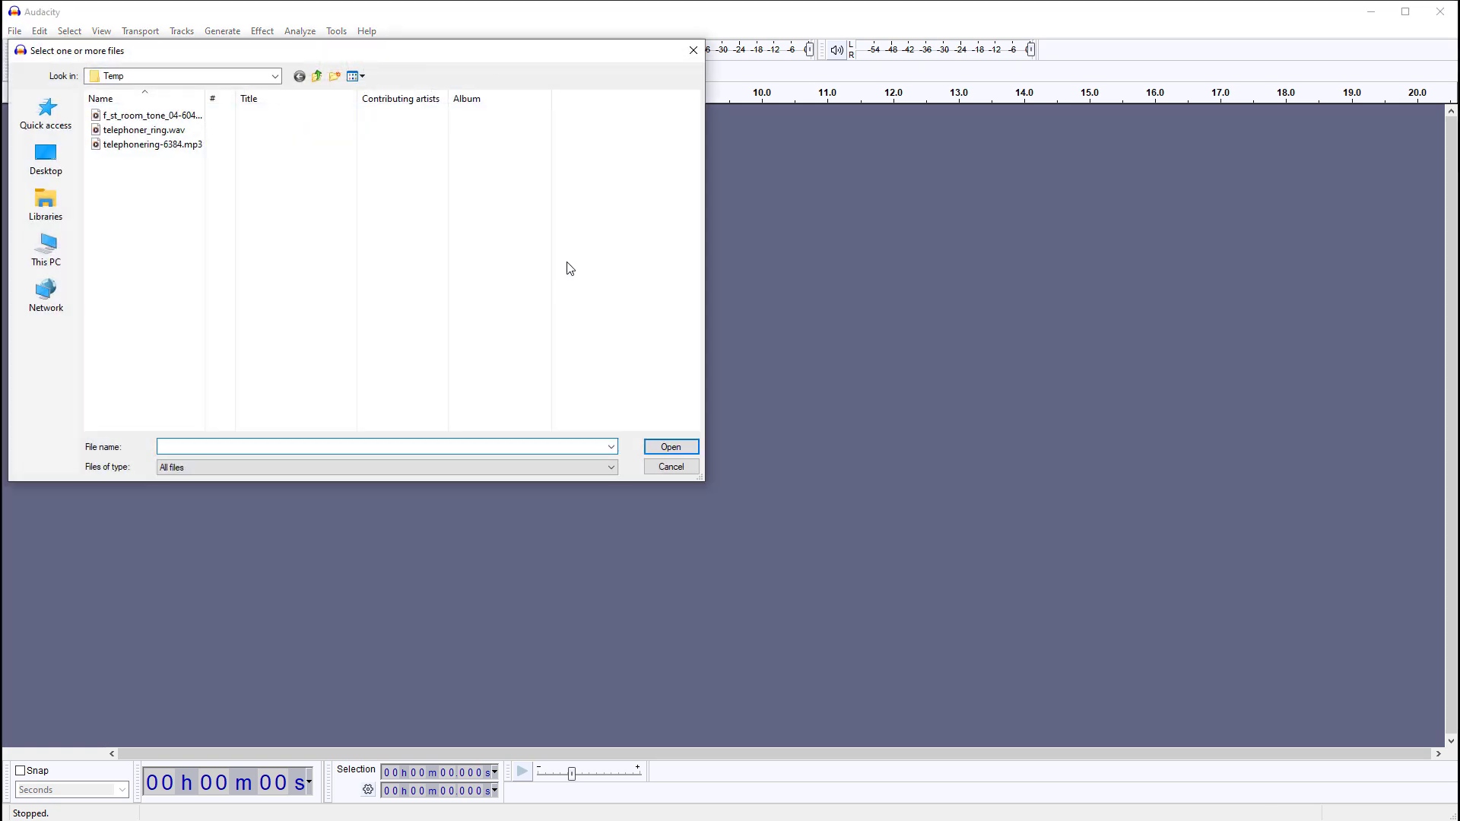
pyautogui.click(152, 115)
pyautogui.click(670, 447)
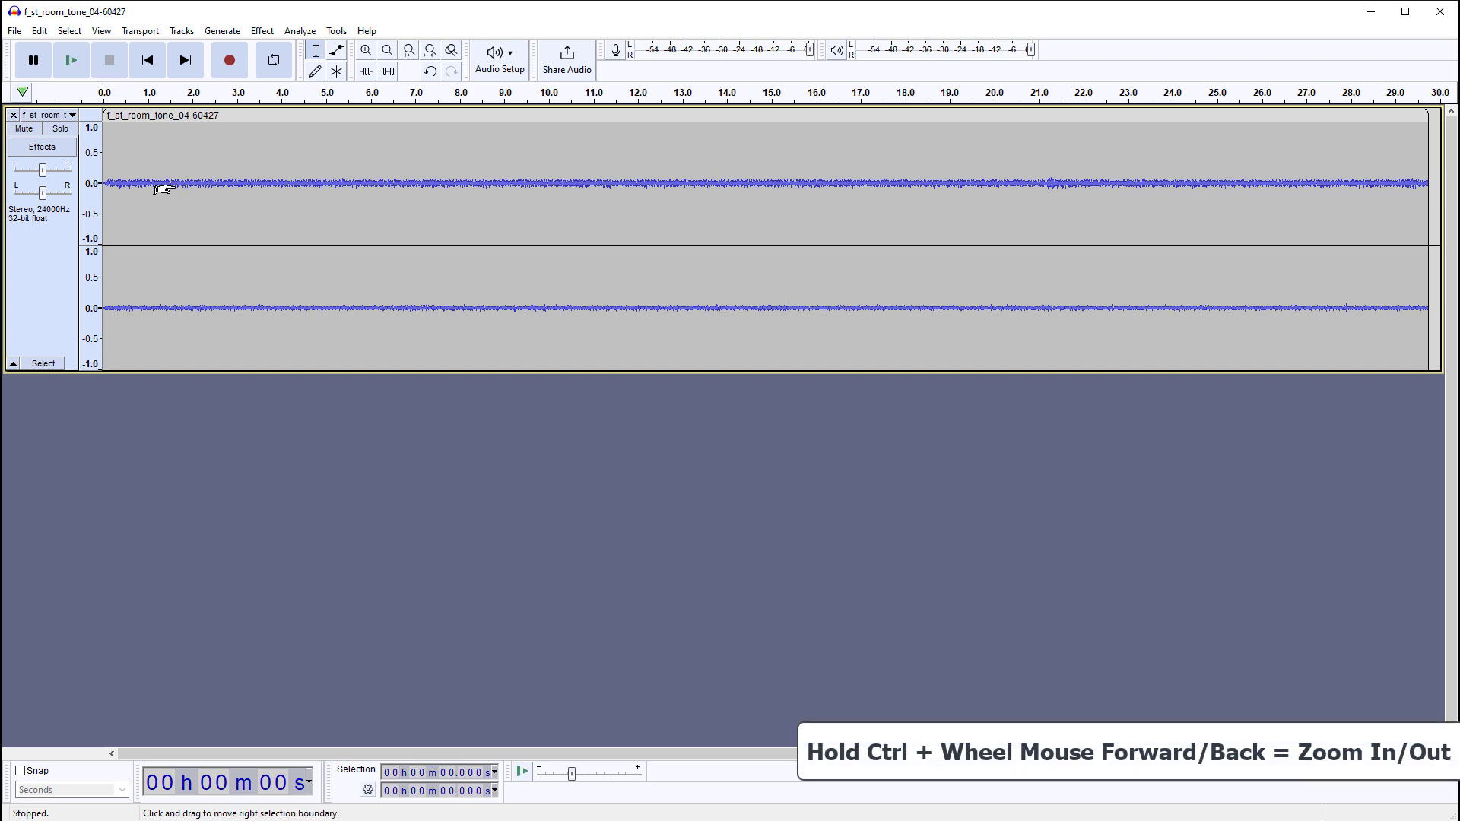
# - Try zooming and selecting the room-tone clip, then fit the whole clip to the window width
pyautogui.scroll(-3, 204, 243)
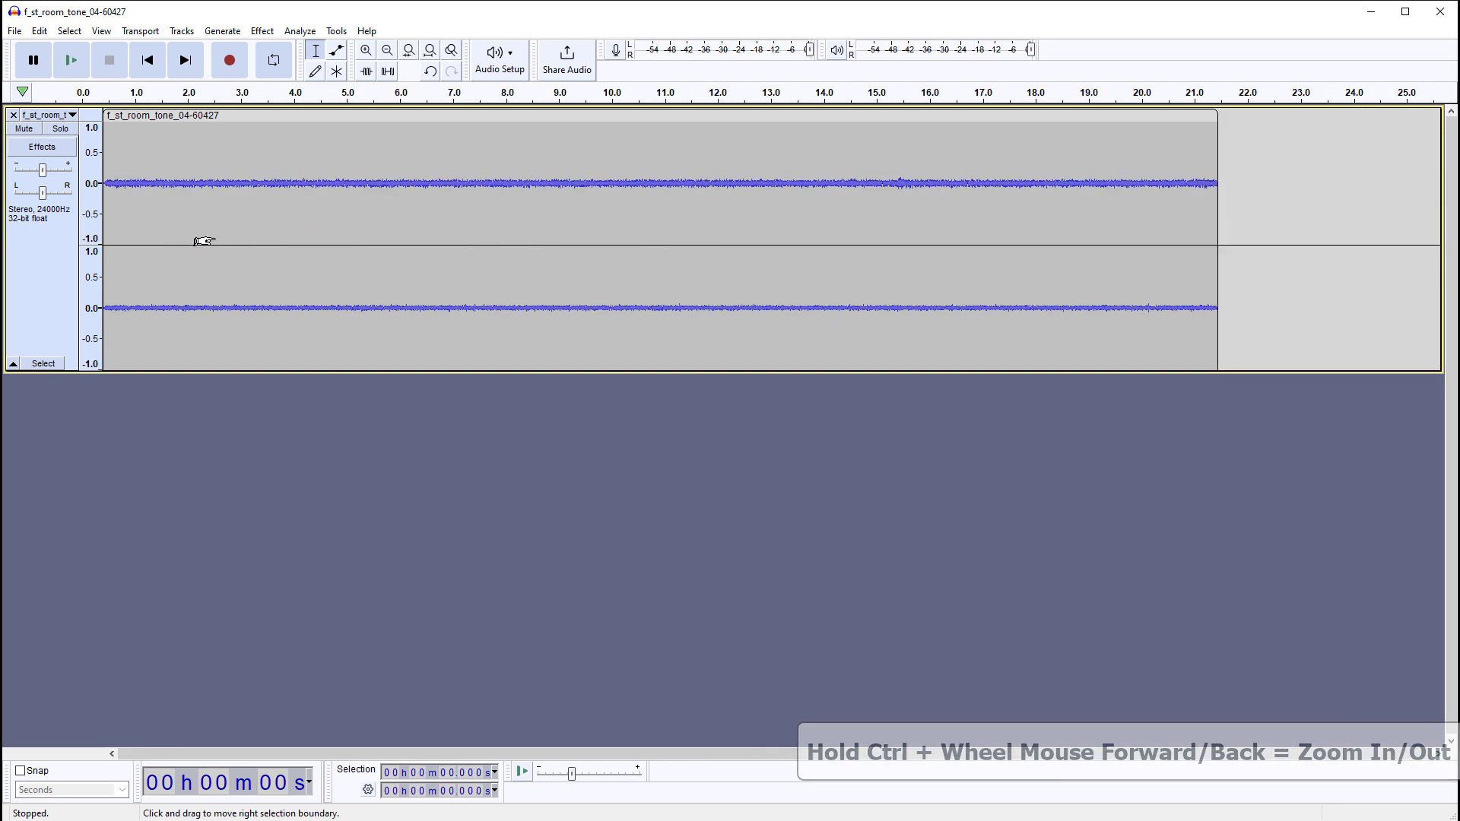
pyautogui.scroll(1, 204, 242)
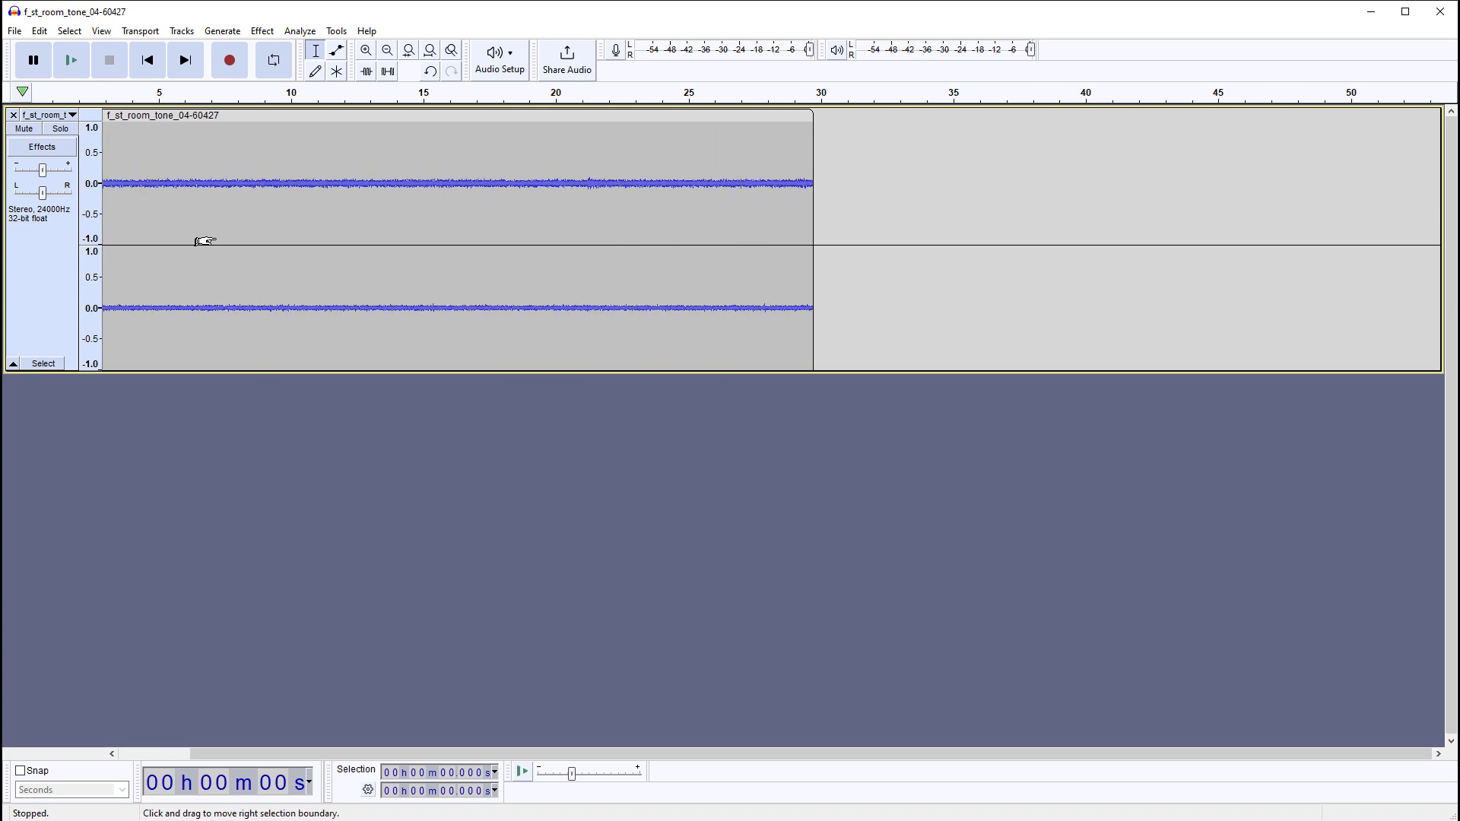
pyautogui.hotkey('ctrl', 'a')
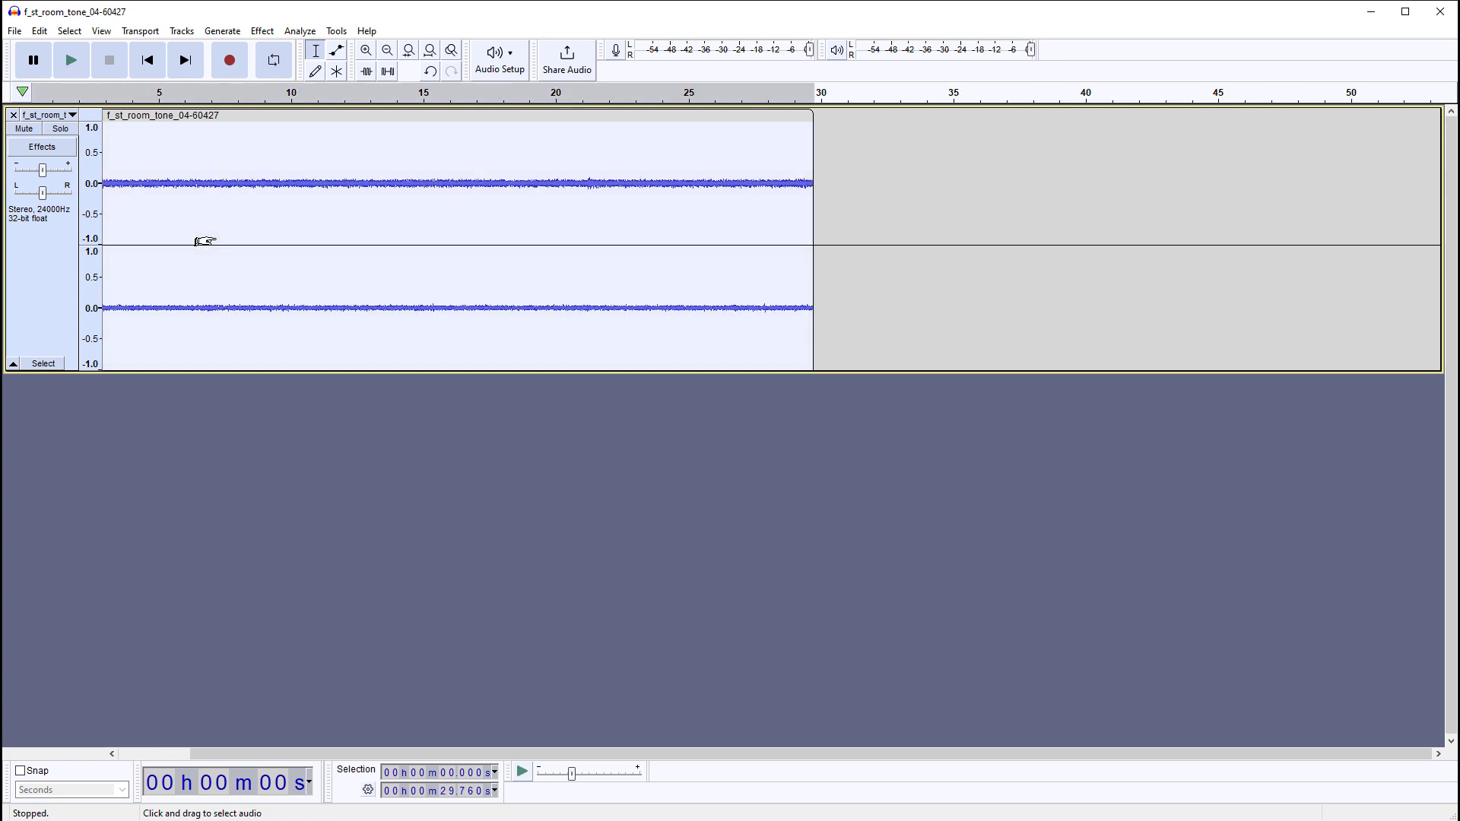
pyautogui.click(221, 438)
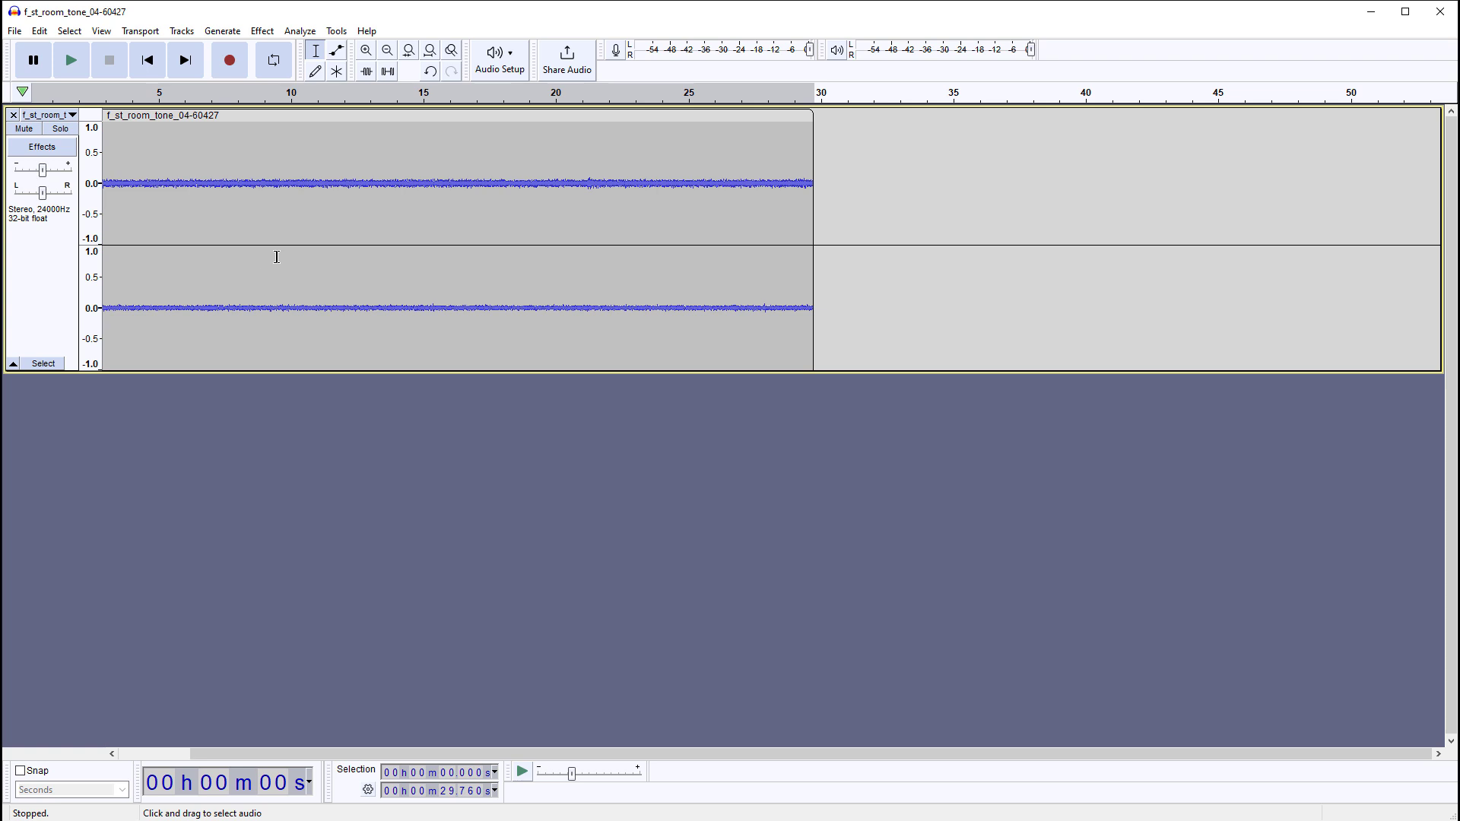
pyautogui.doubleClick(278, 186)
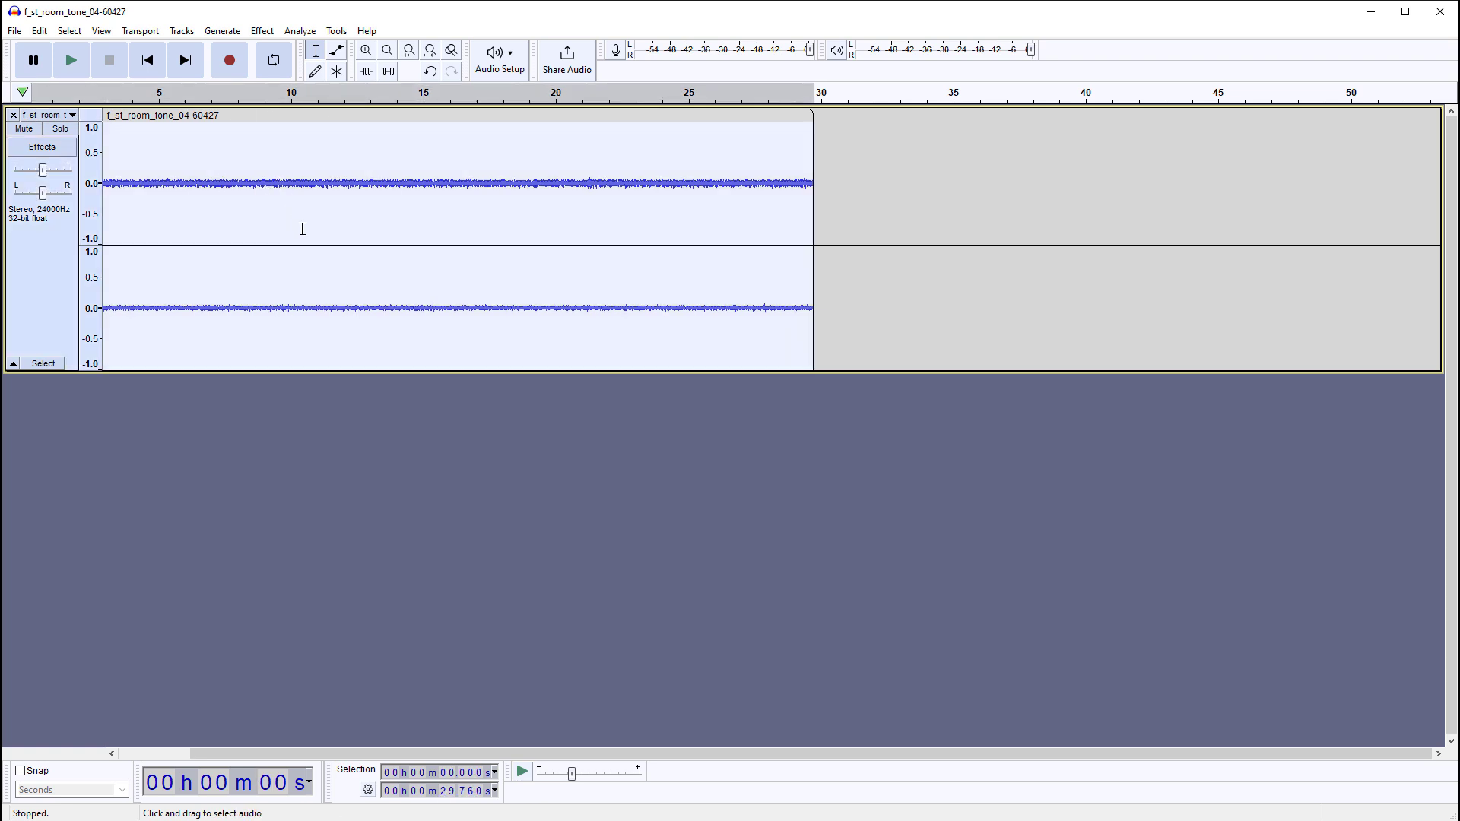
pyautogui.click(447, 459)
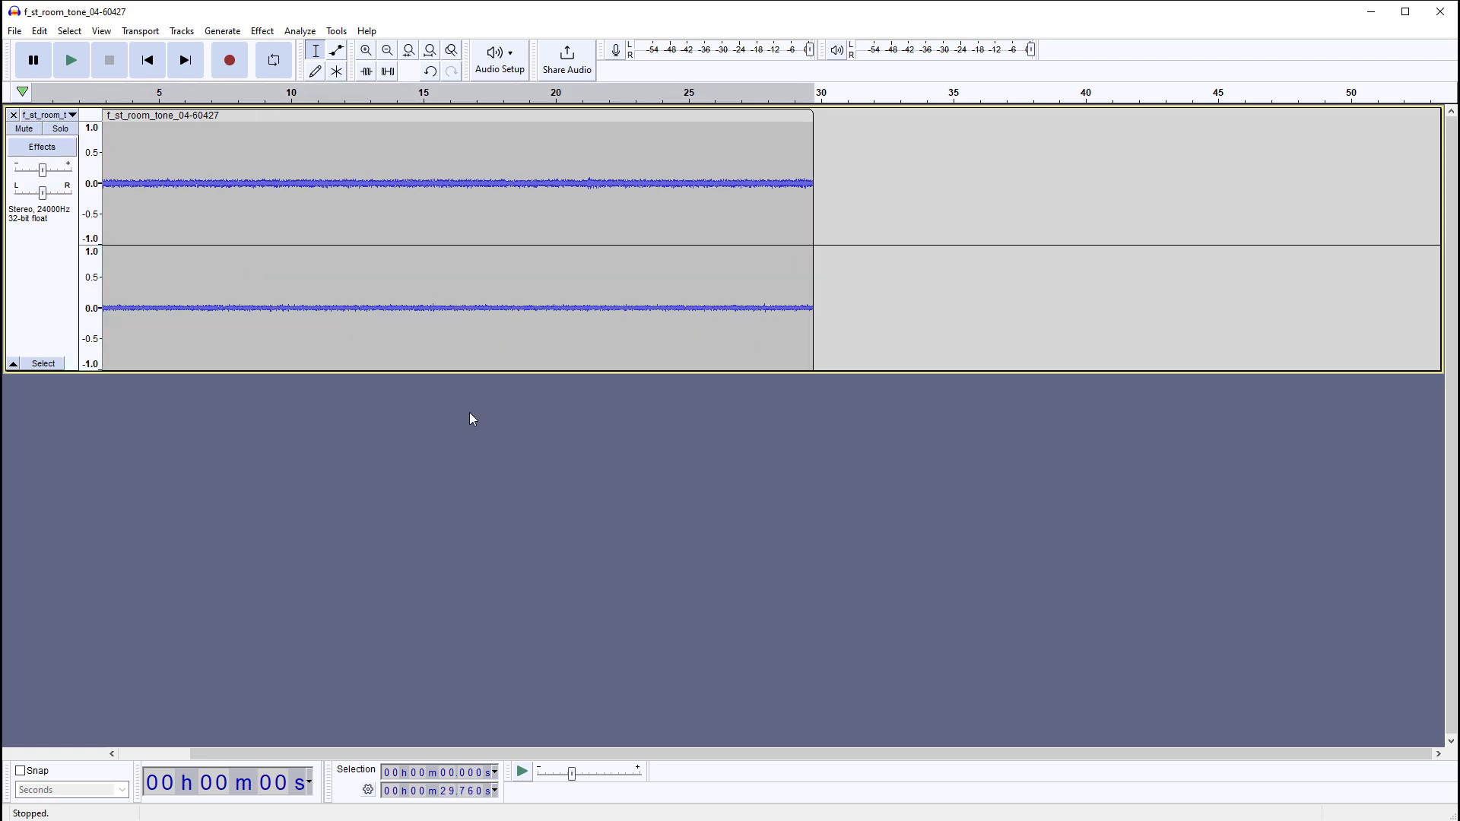
pyautogui.click(387, 50)
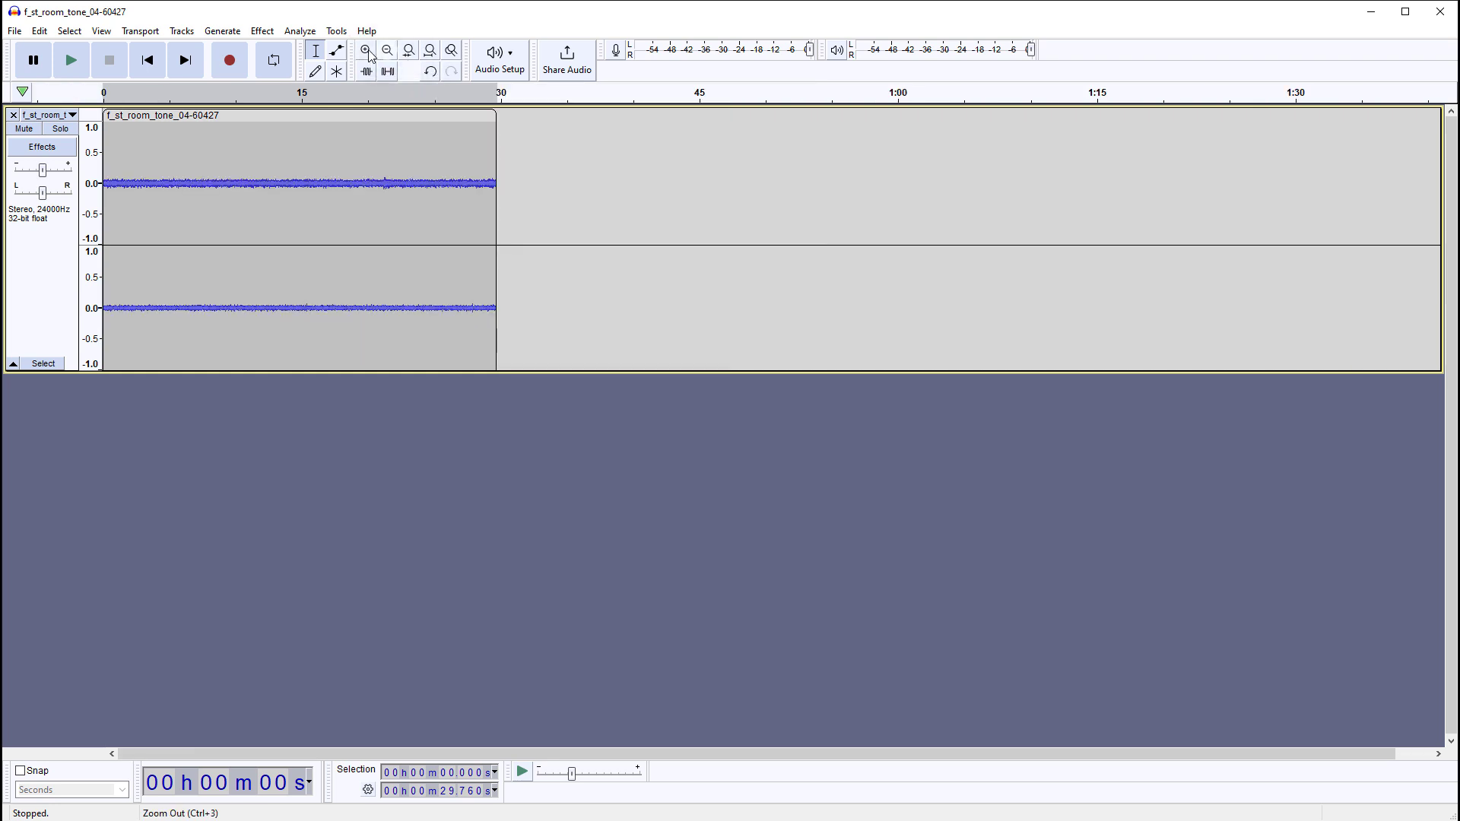
pyautogui.click(366, 50)
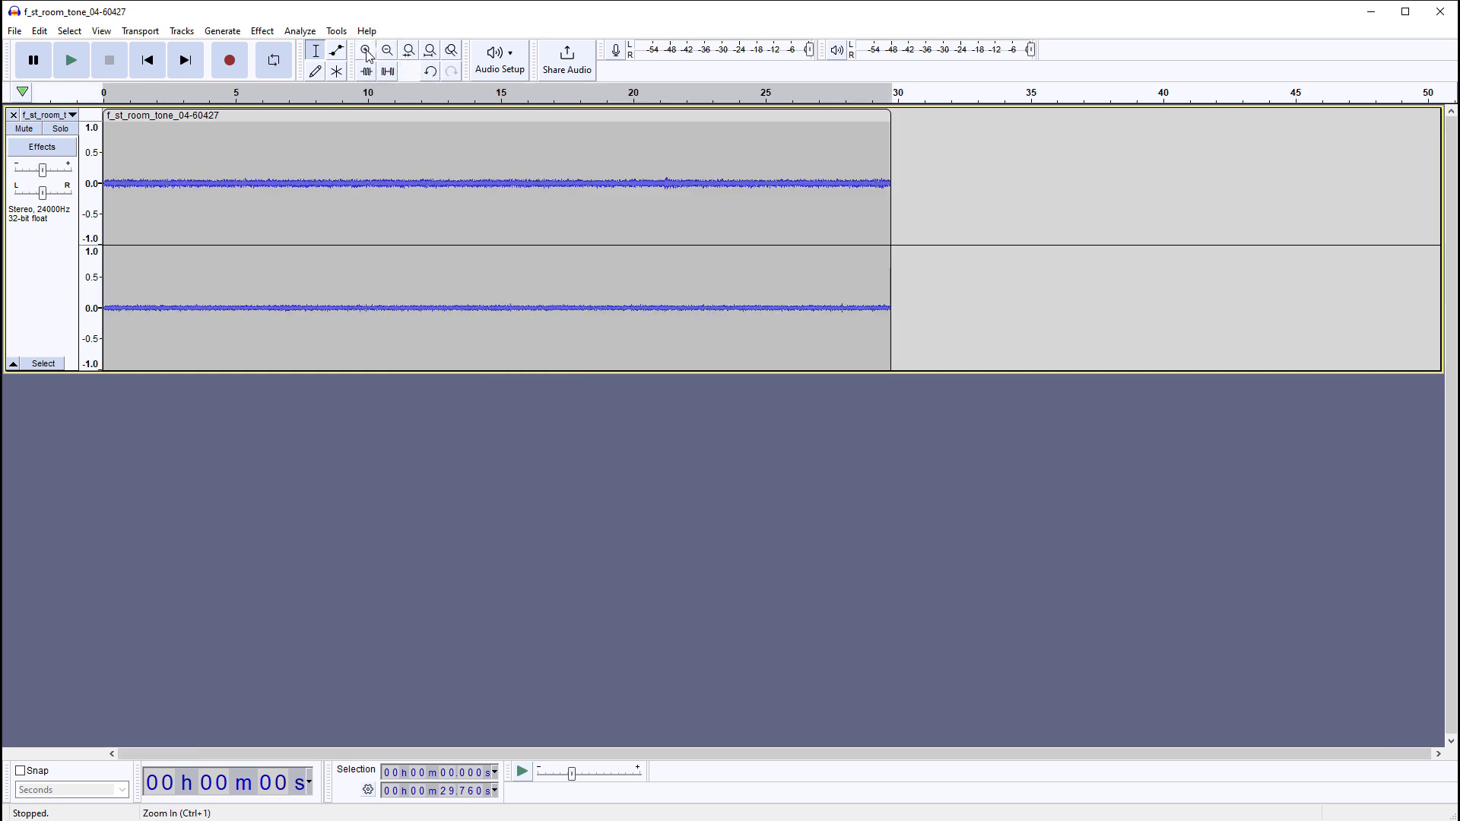
pyautogui.click(410, 50)
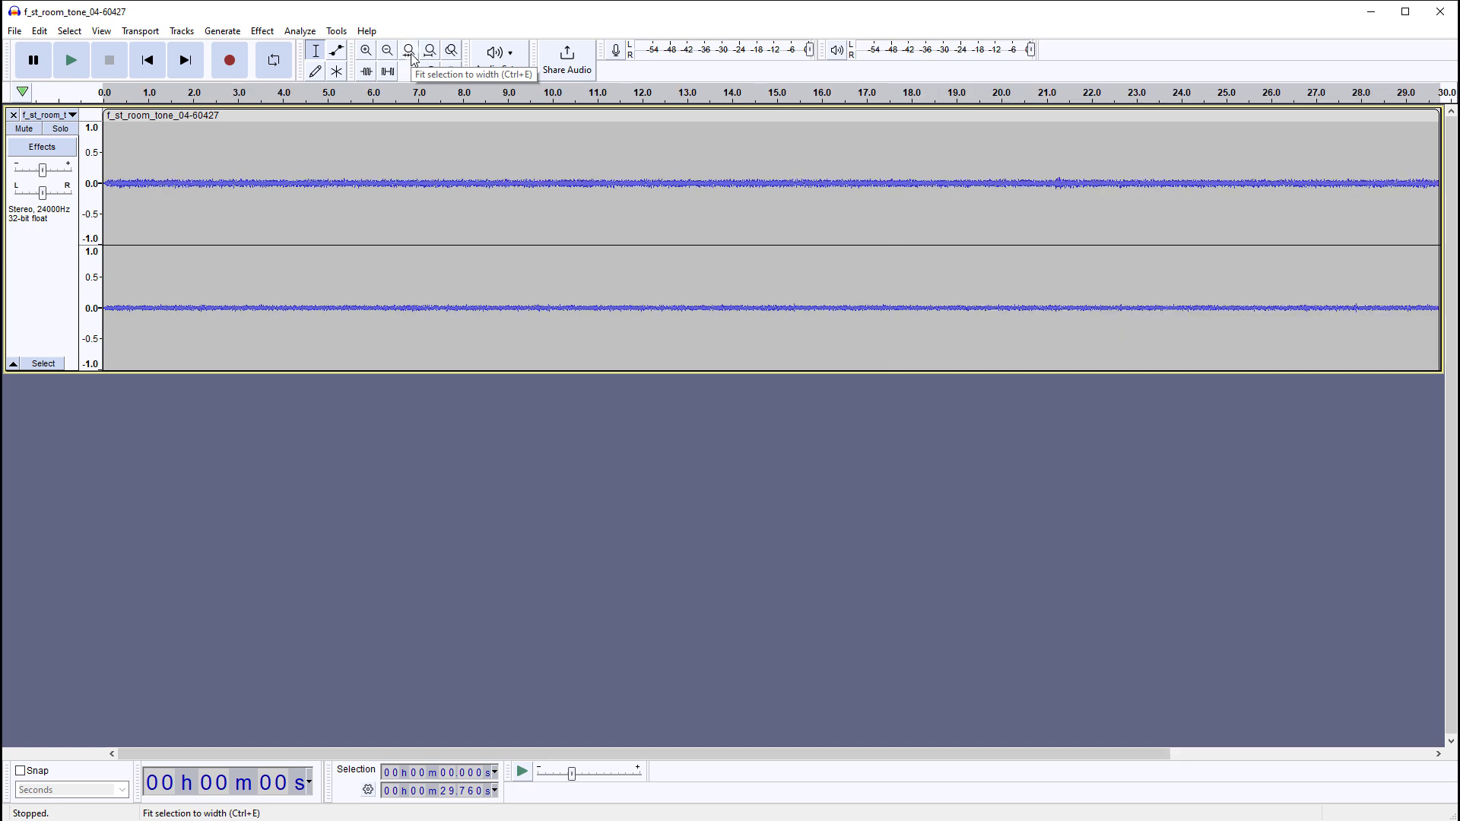
# - Briefly play the f_st_room_tone_04-60427 track, then set its gain slider to +3.0 dB
pyautogui.click(70, 60)
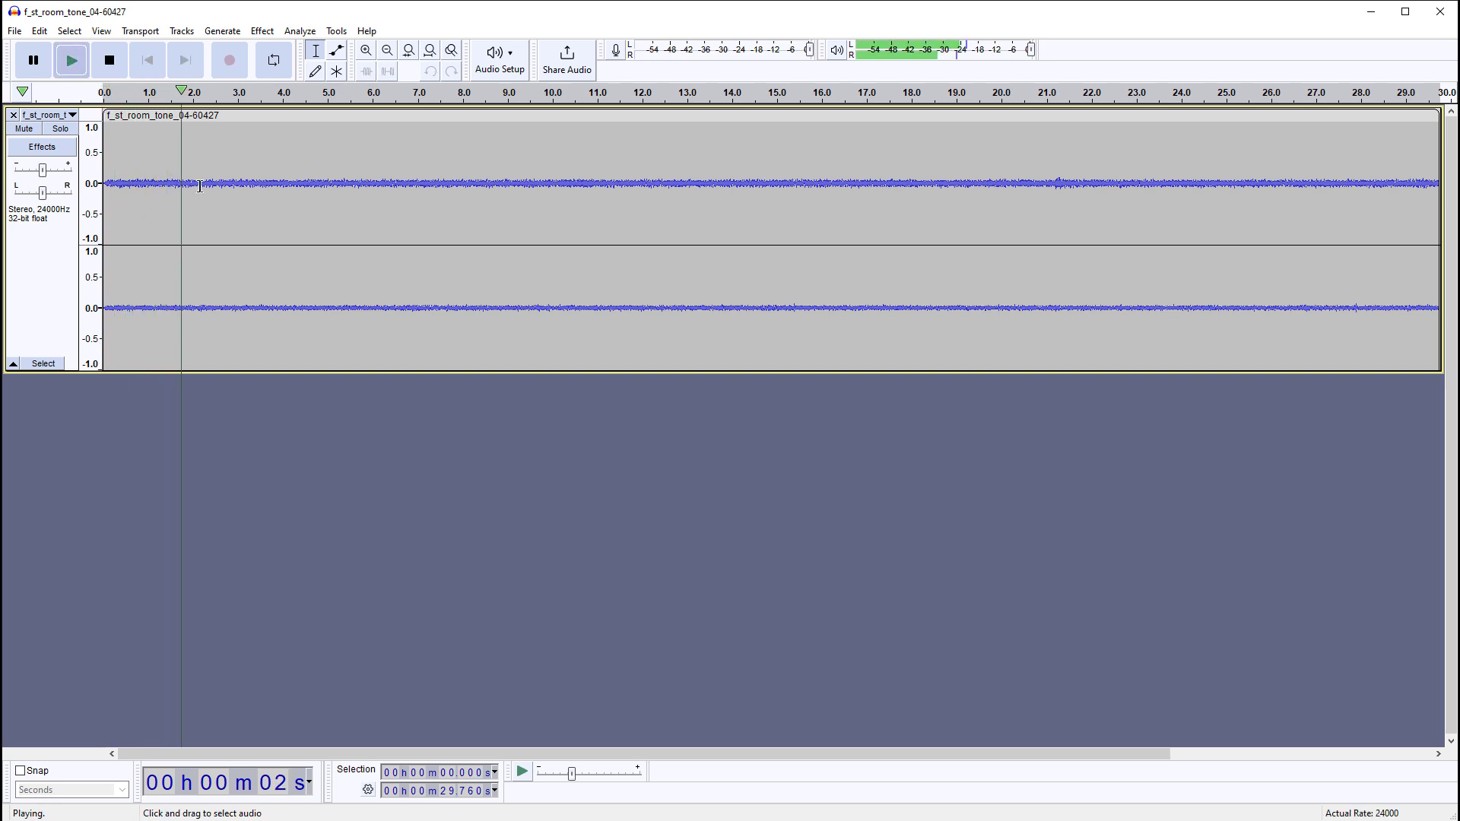
pyautogui.press('space')
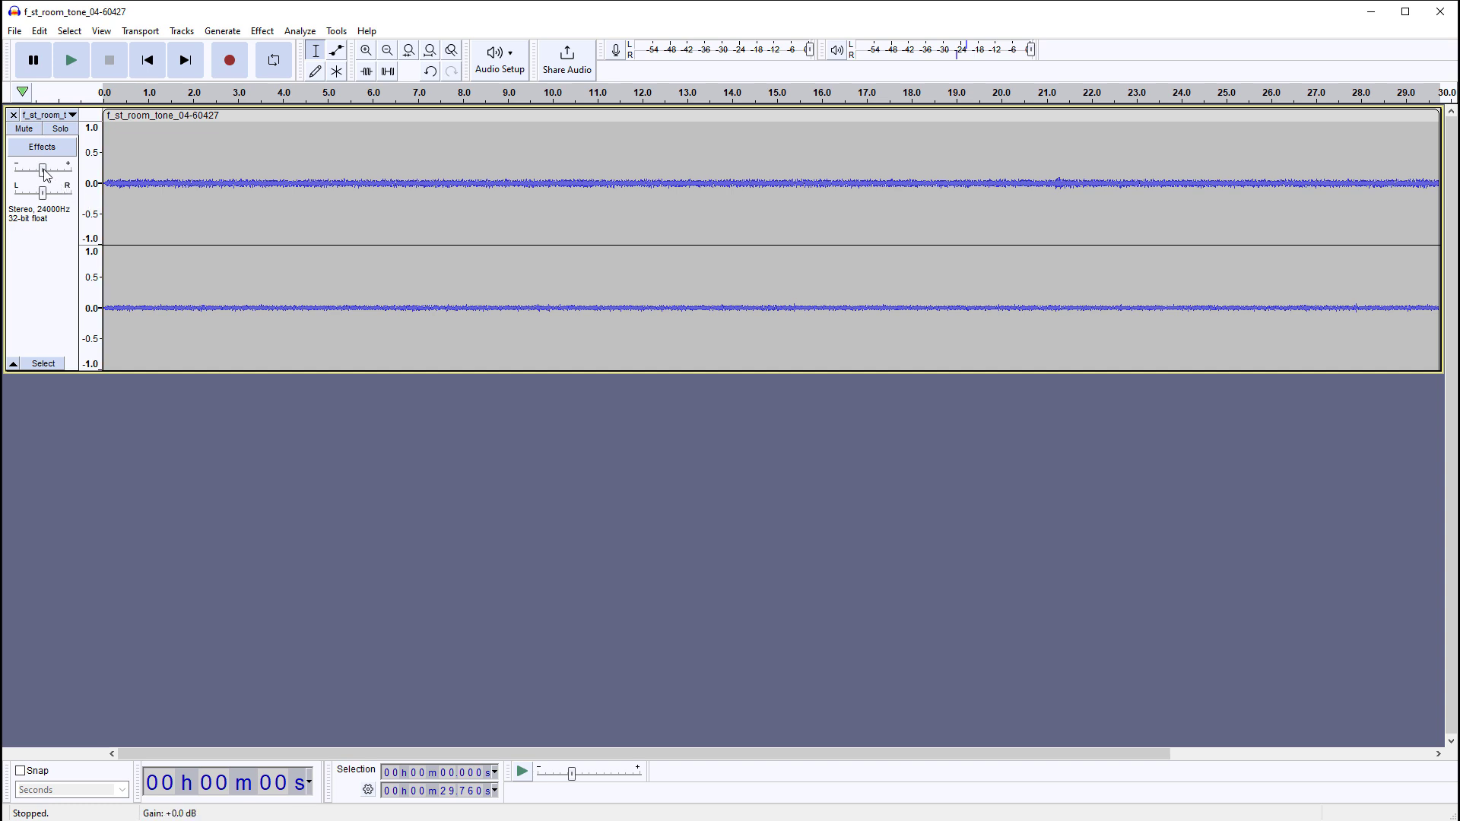
pyautogui.moveTo(44, 175); pyautogui.dragTo(49, 173)
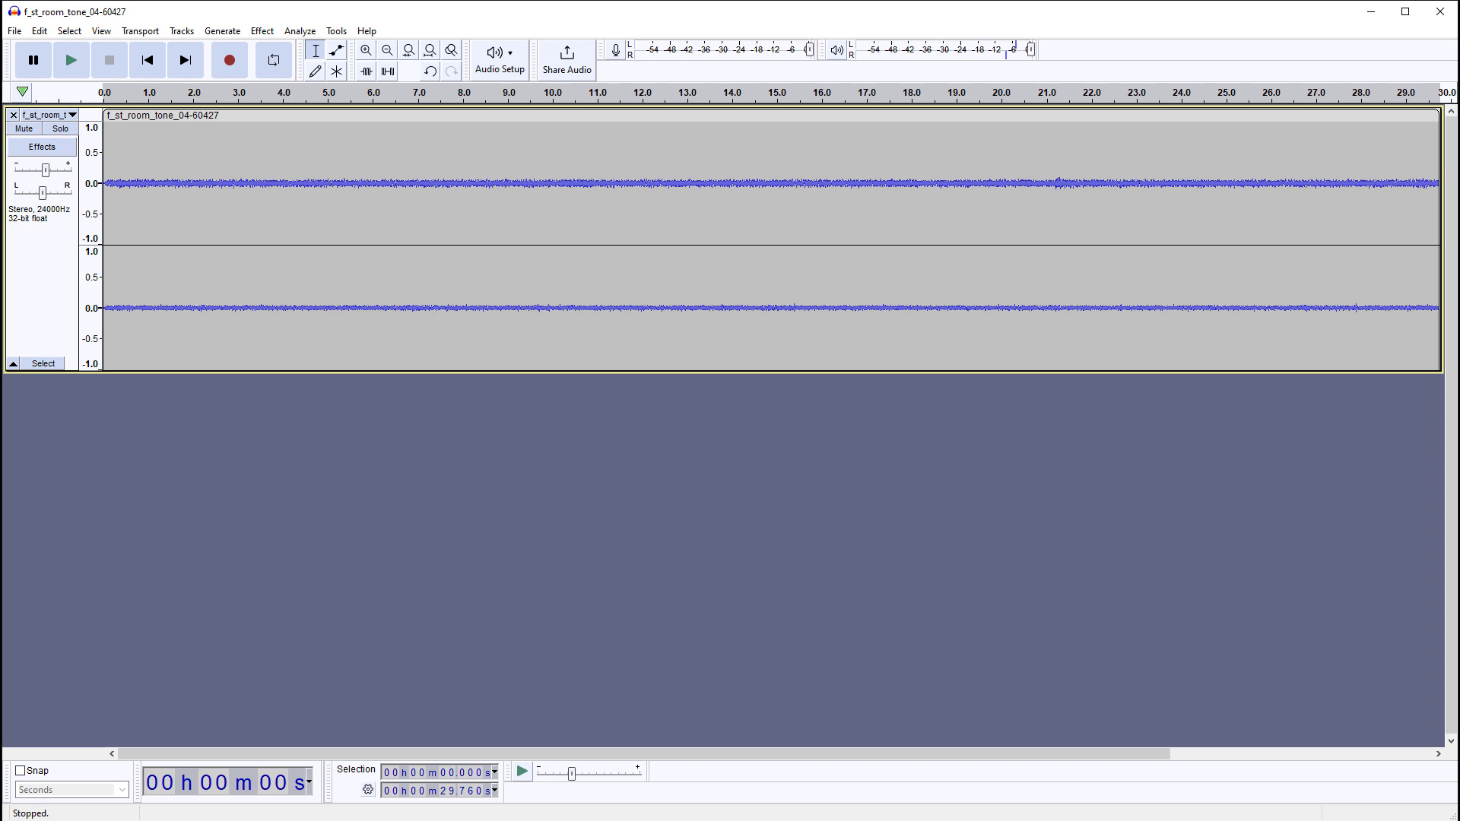